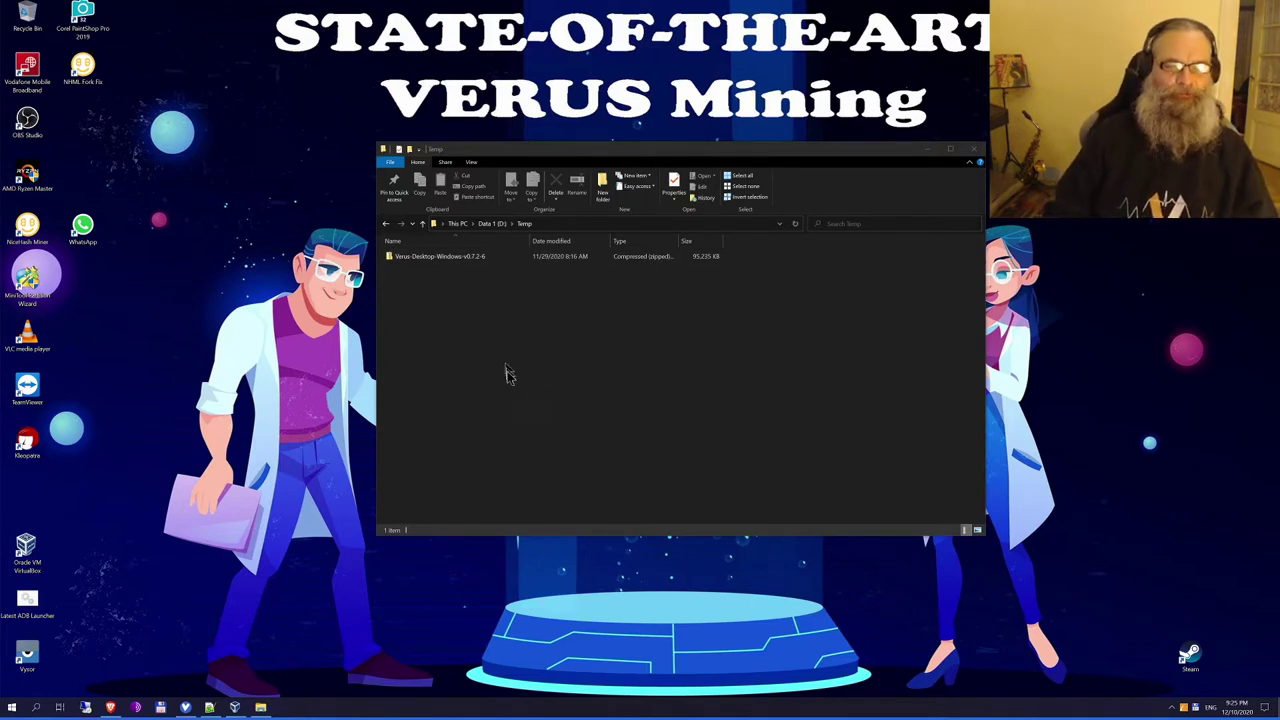
Copy Verus-Desktop-v0.7.2-6 and its exe.signature text file out of the Verus-Desktop-Windows-v0.7.2-6 archive into the Temp folder
{"action": "left_click", "coordinate": [425, 257]}
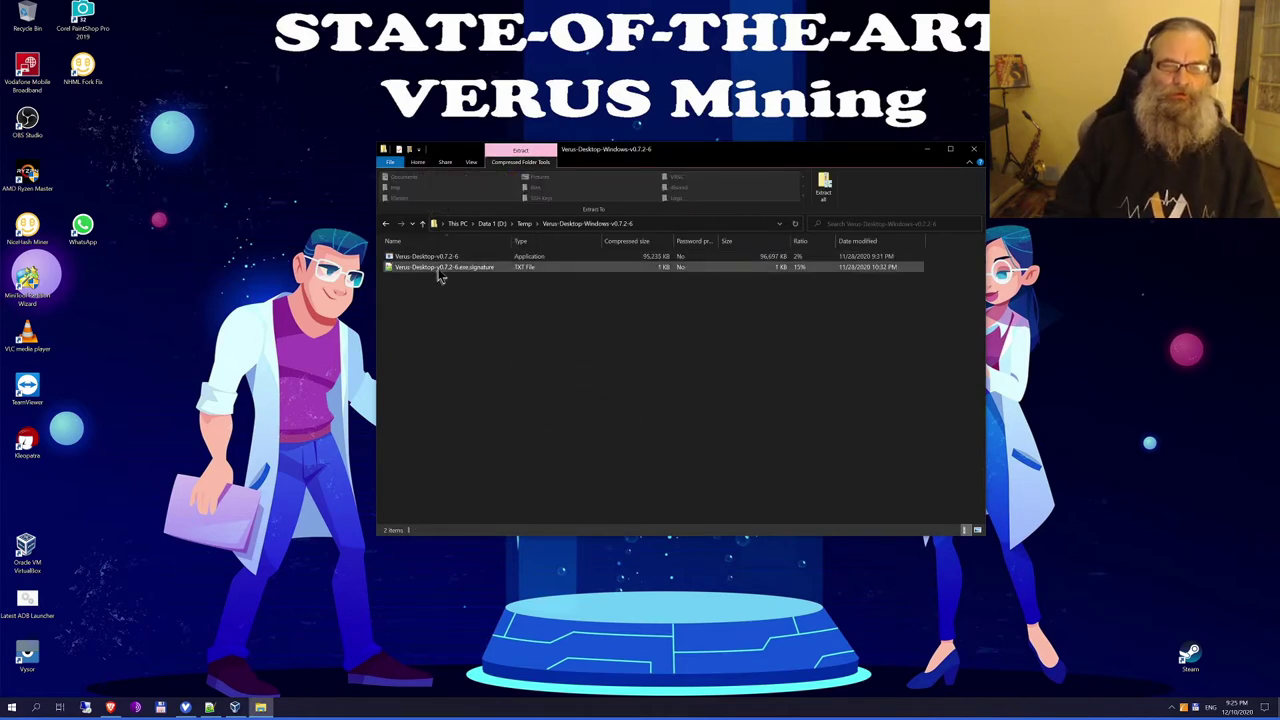
{"action": "left_click", "coordinate": [440, 259]}
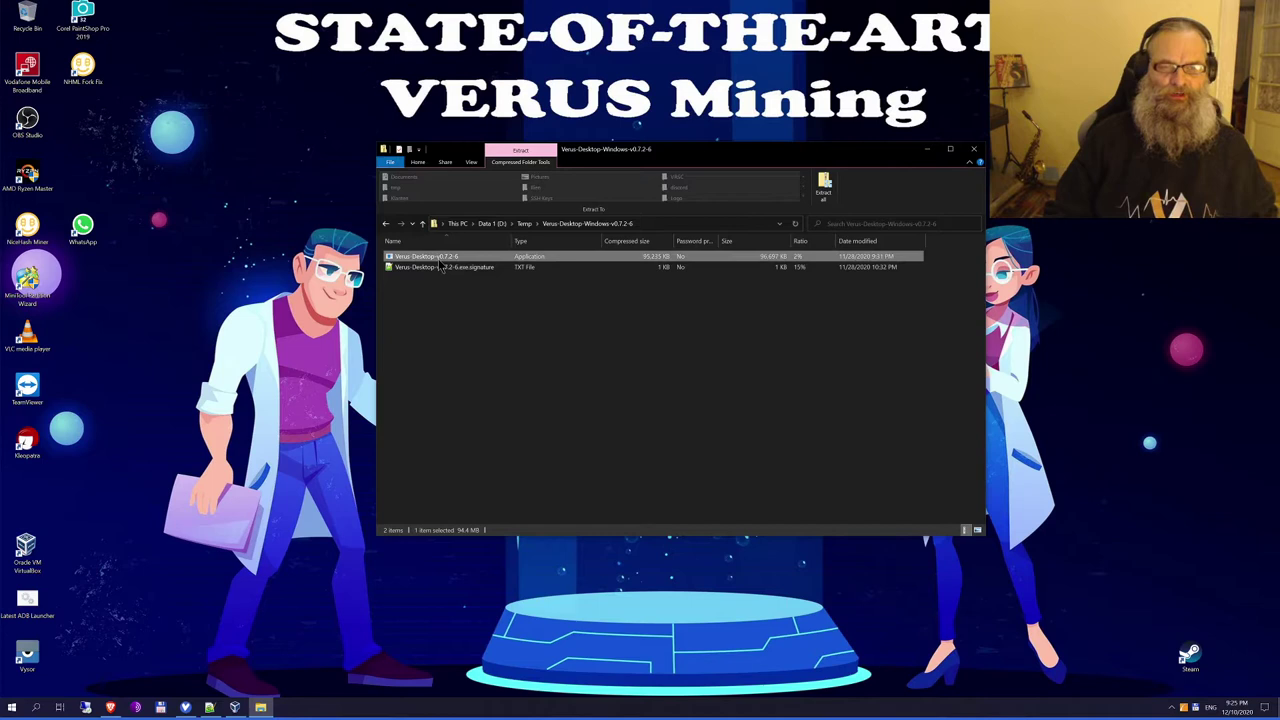
{"action": "left_click", "coordinate": [443, 268], "text": "shift"}
{"action": "right_click", "coordinate": [443, 276]}
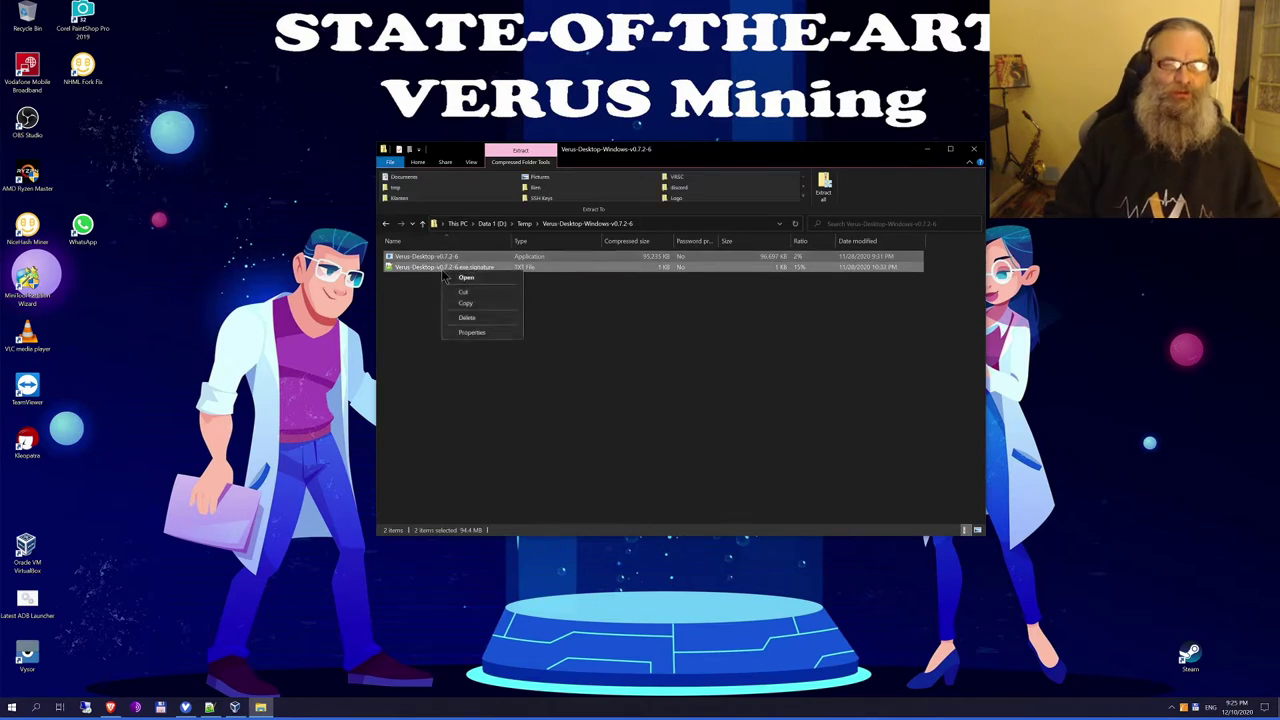
{"action": "left_click", "coordinate": [487, 305]}
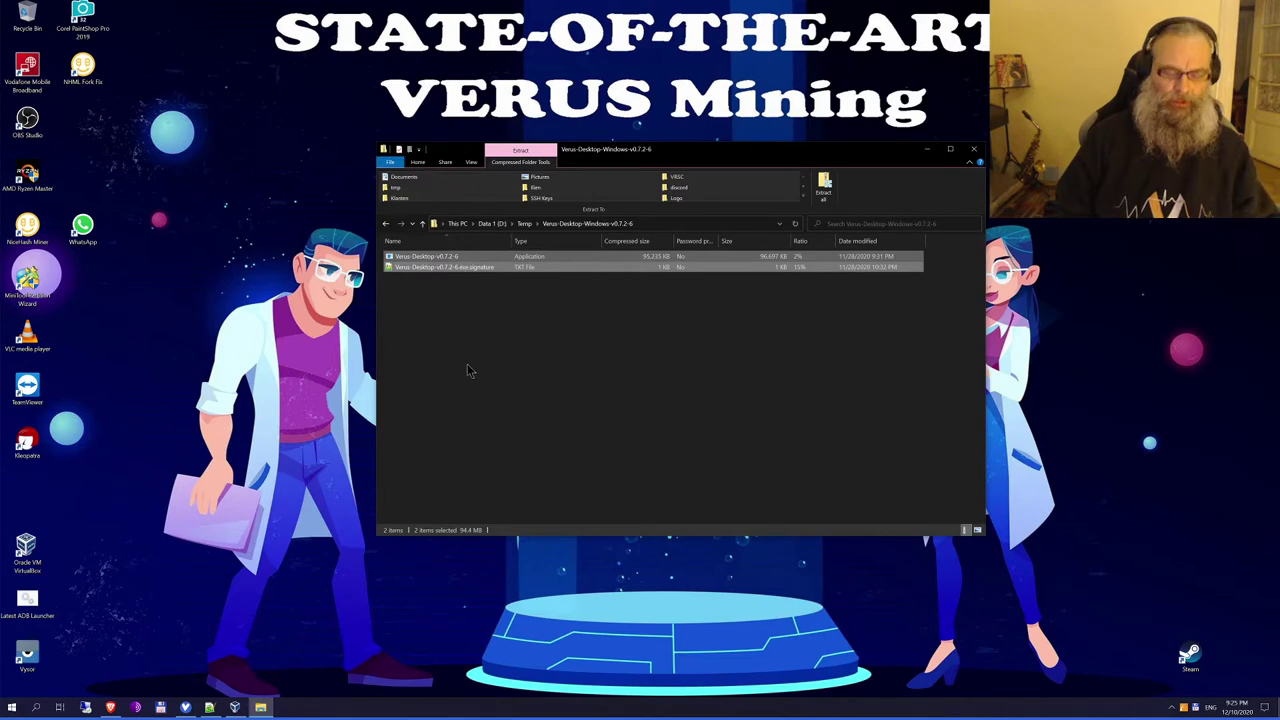
{"action": "left_click", "coordinate": [422, 223]}
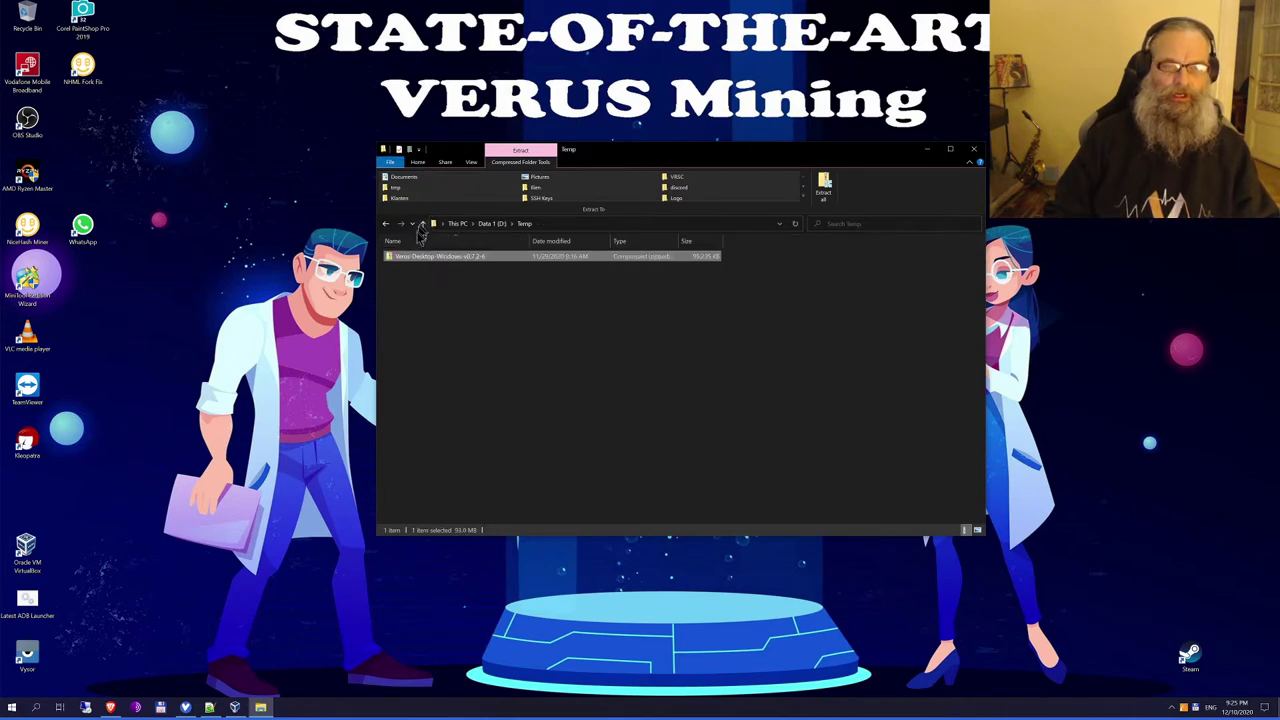
{"action": "right_click", "coordinate": [481, 386]}
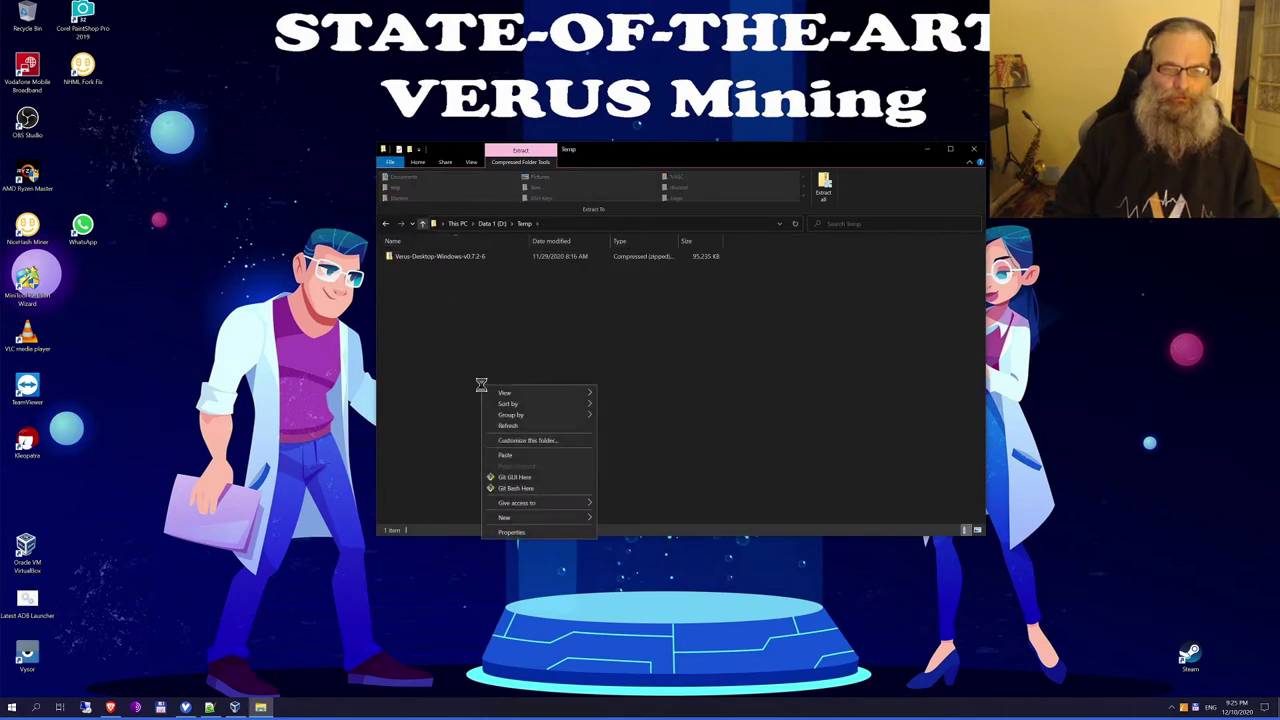
{"action": "left_click", "coordinate": [540, 460]}
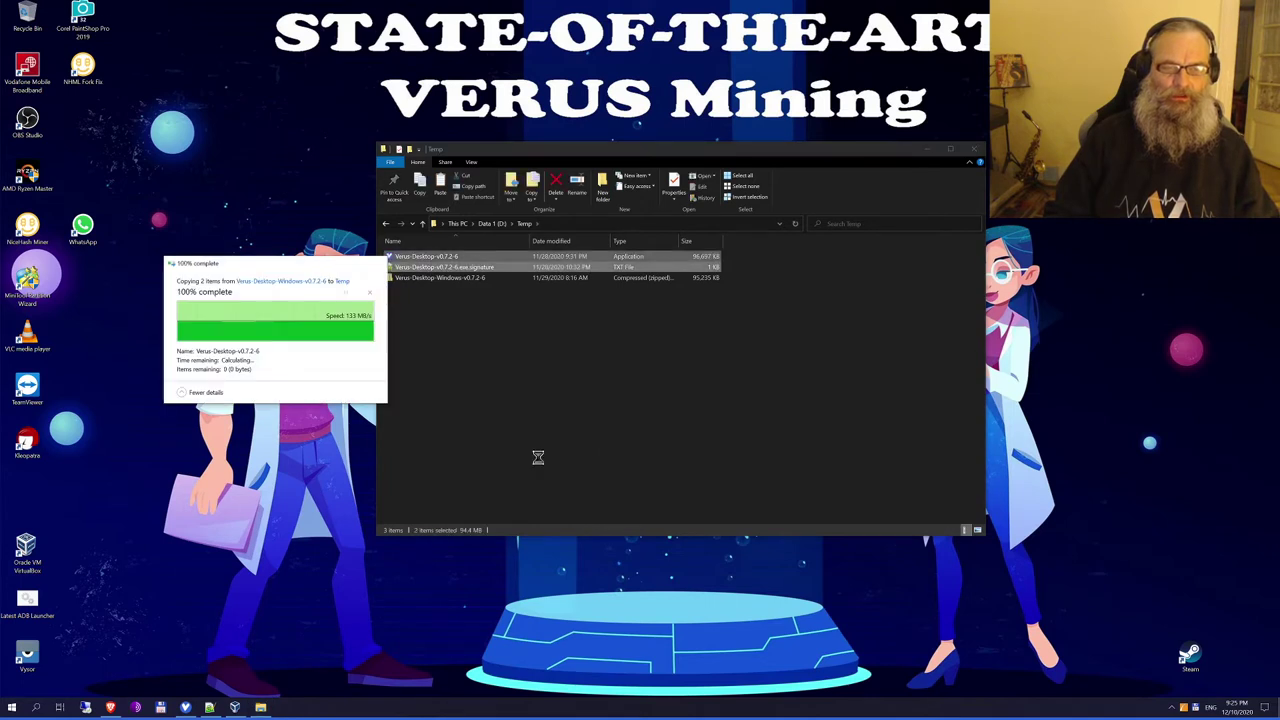
{"action": "left_click", "coordinate": [466, 320]}
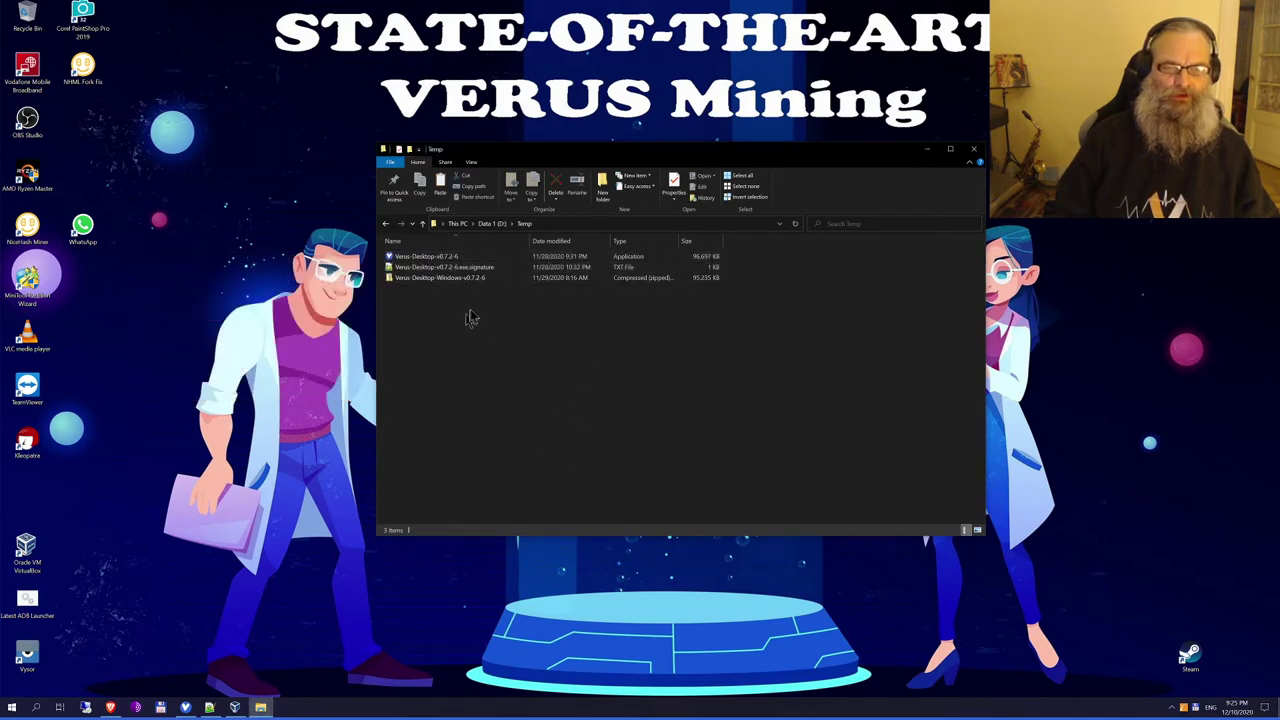
Open the Verus-Desktop-v0.7.2-6.exe.signature text file from the Temp folder in Notepad++
{"action": "left_click", "coordinate": [455, 258]}
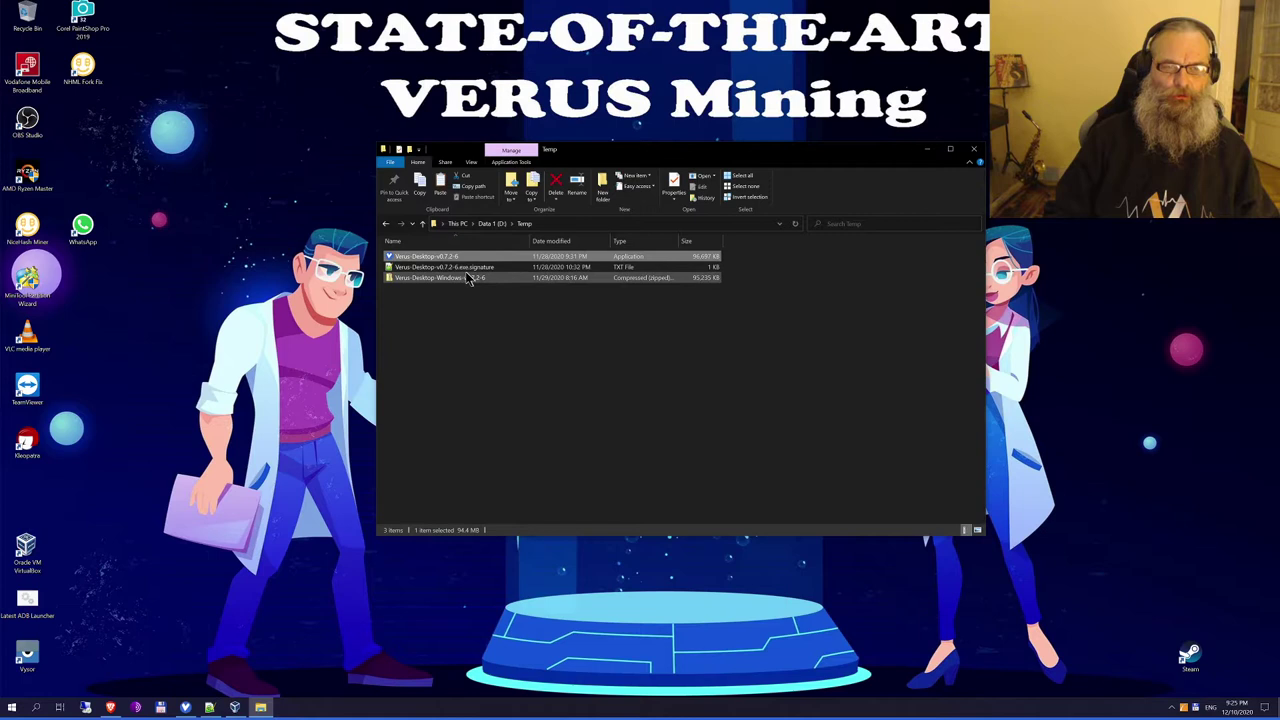
{"action": "left_click", "coordinate": [467, 269]}
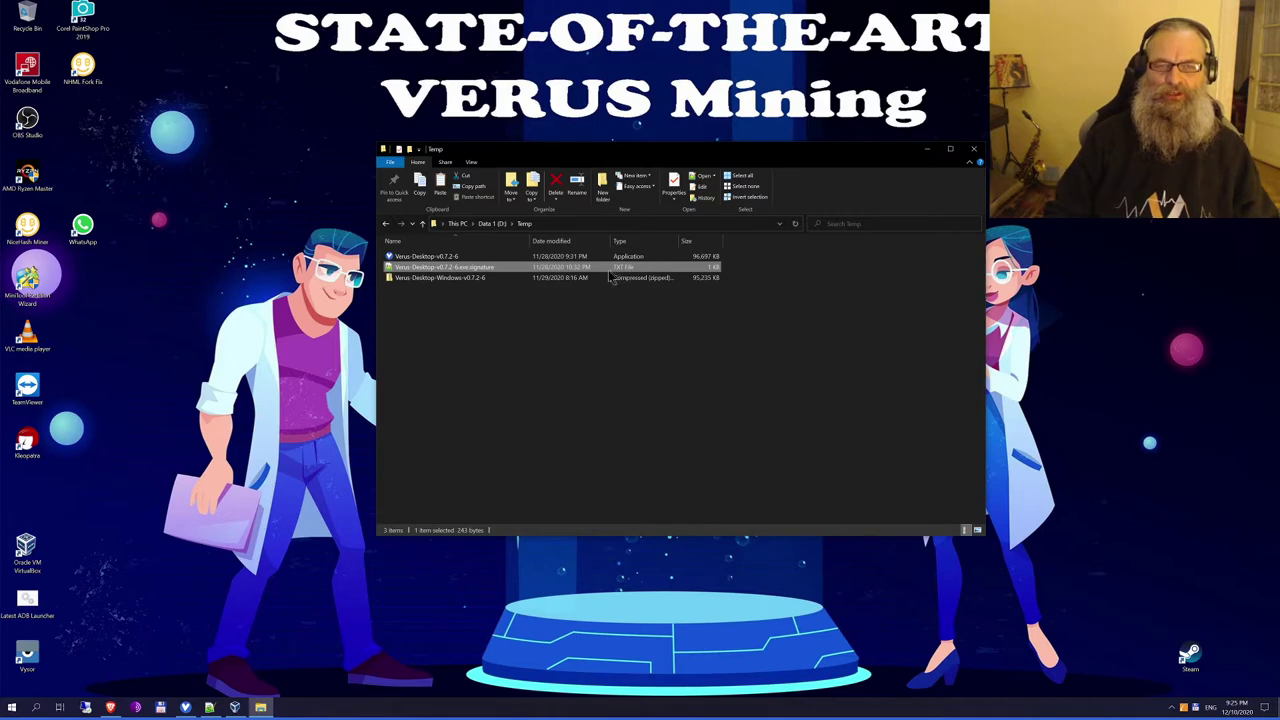
{"action": "double_click", "coordinate": [488, 268]}
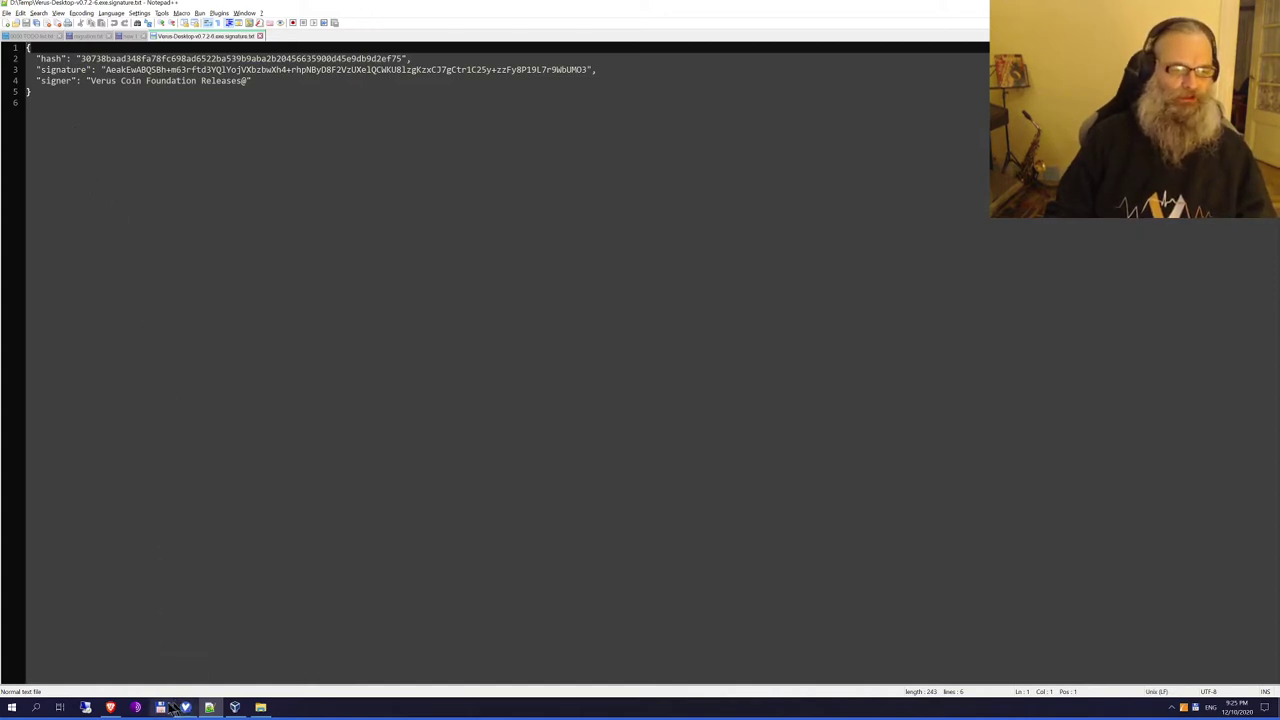
Switch to the Verify Verus Signatures page in Brave and load Verus-Desktop-v0.7.2-6.exe from the Temp folder for file verification
{"action": "left_click", "coordinate": [111, 707]}
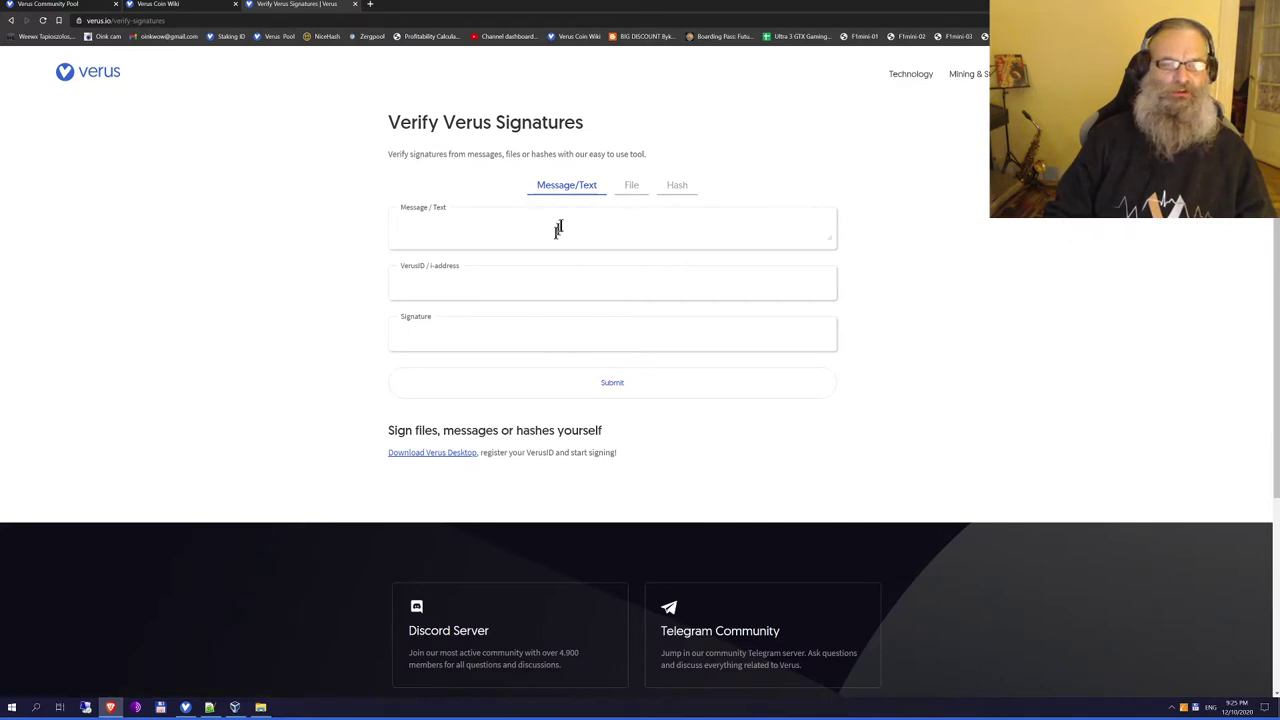
{"action": "left_click", "coordinate": [630, 188]}
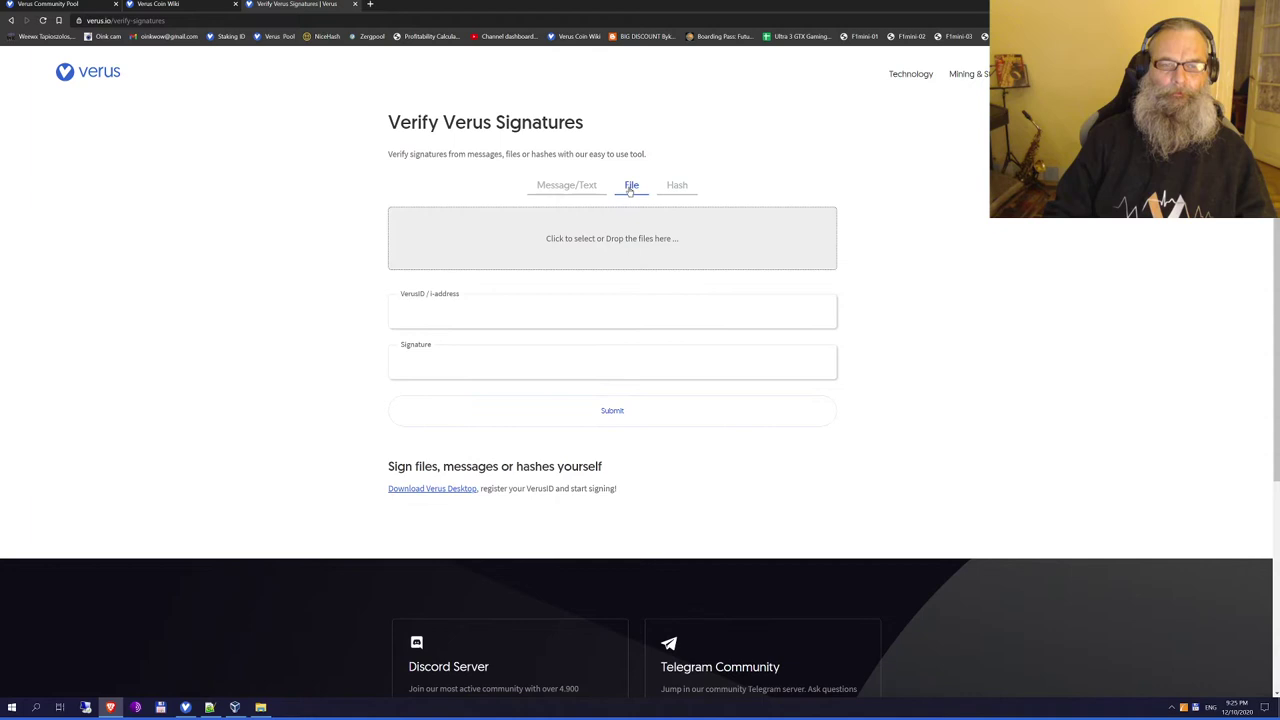
{"action": "left_click", "coordinate": [260, 707]}
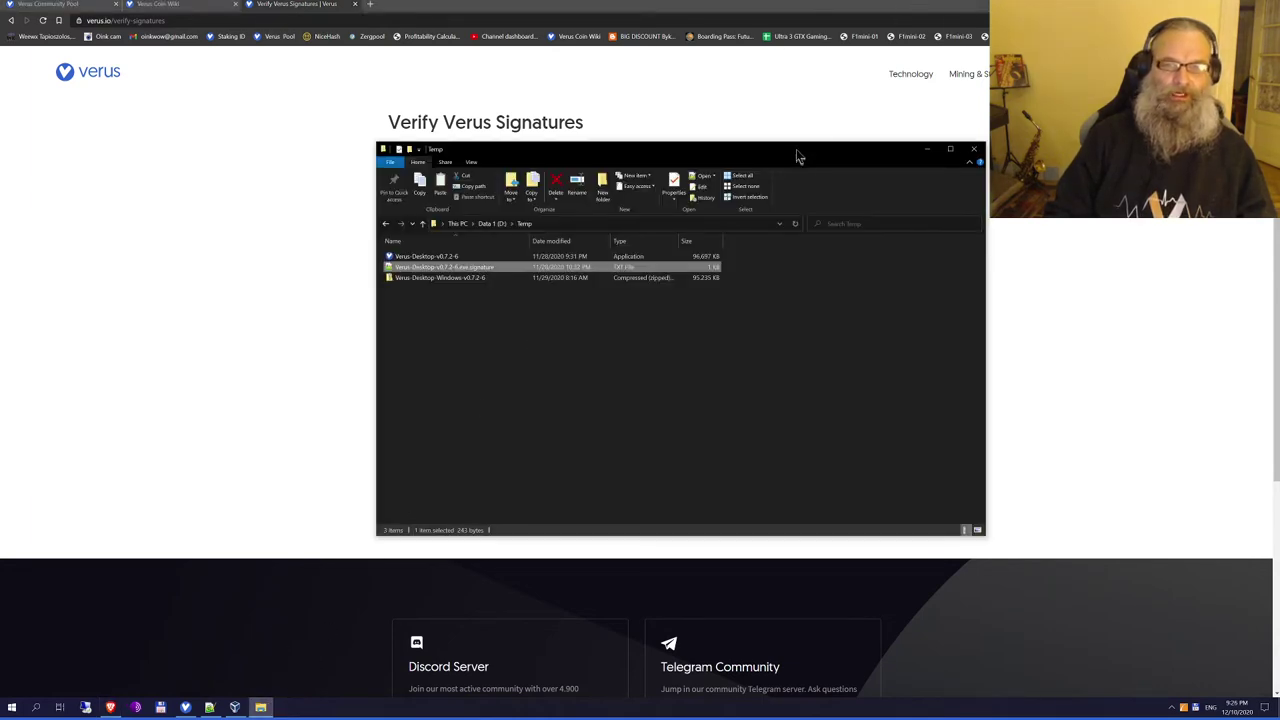
{"action": "left_click_drag", "start_coordinate": [797, 157], "coordinate": [951, 286]}
{"action": "left_click", "coordinate": [480, 238]}
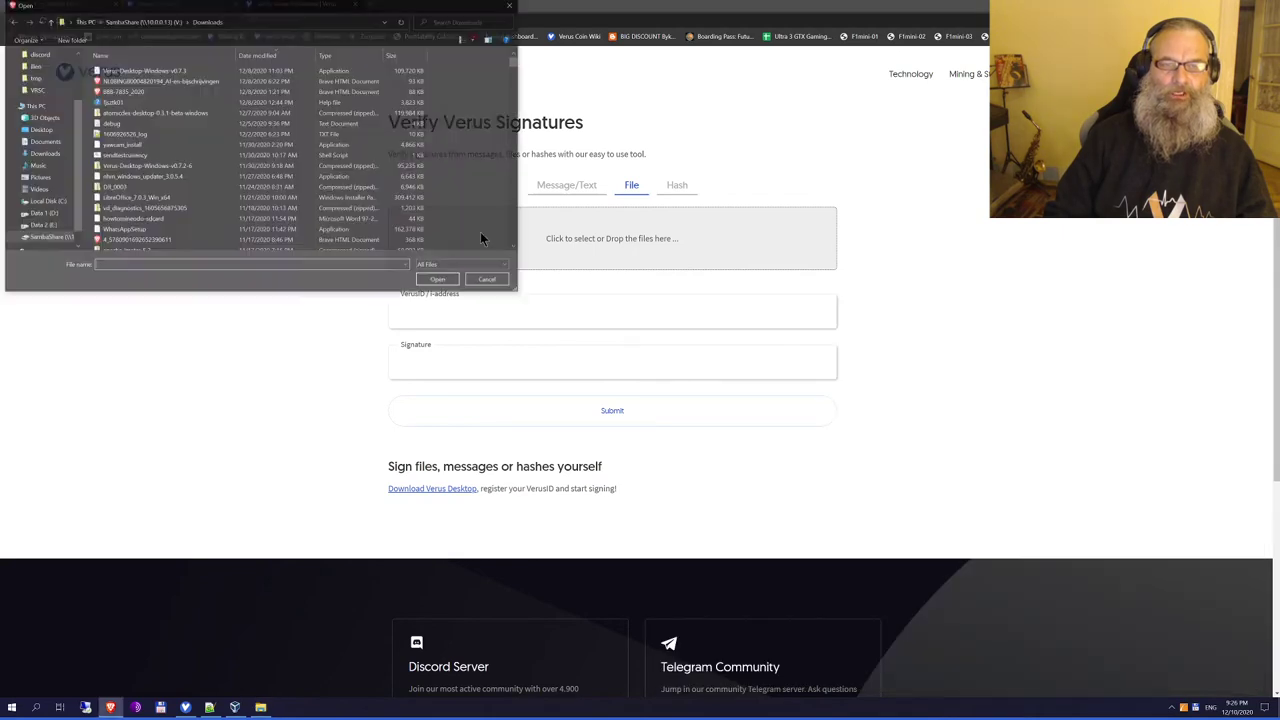
{"action": "left_click", "coordinate": [486, 278]}
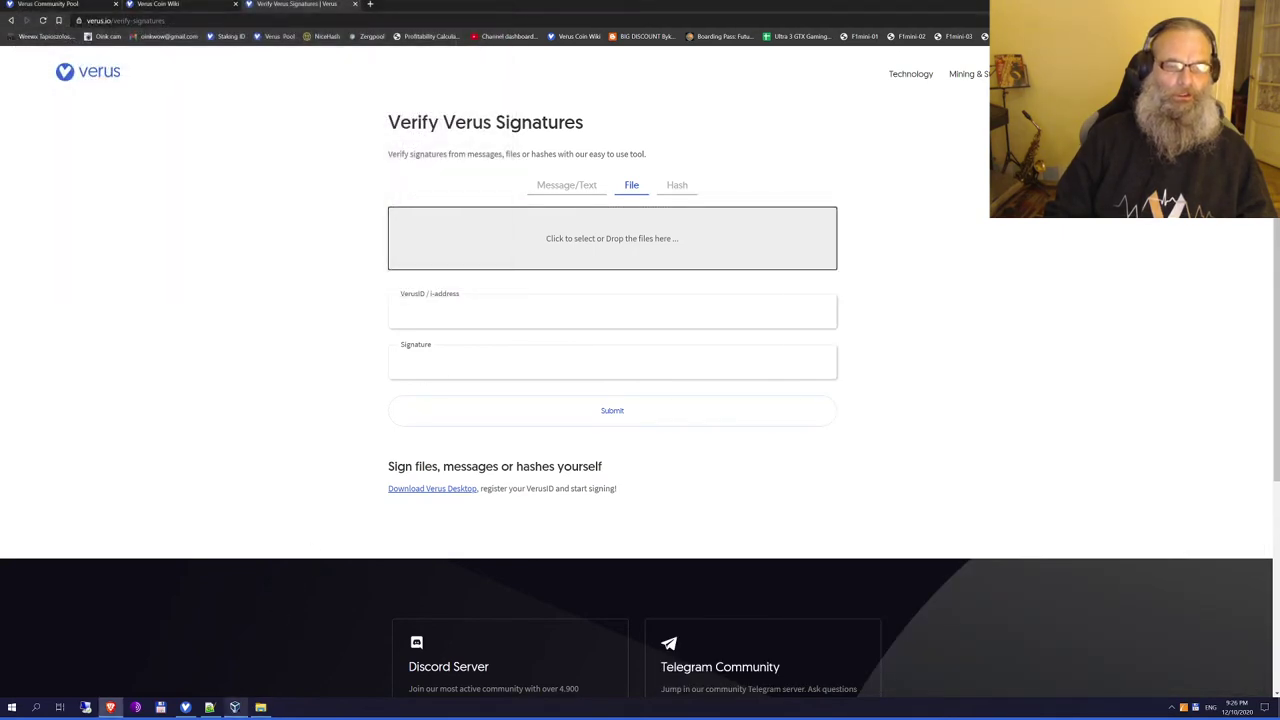
{"action": "left_click", "coordinate": [260, 707]}
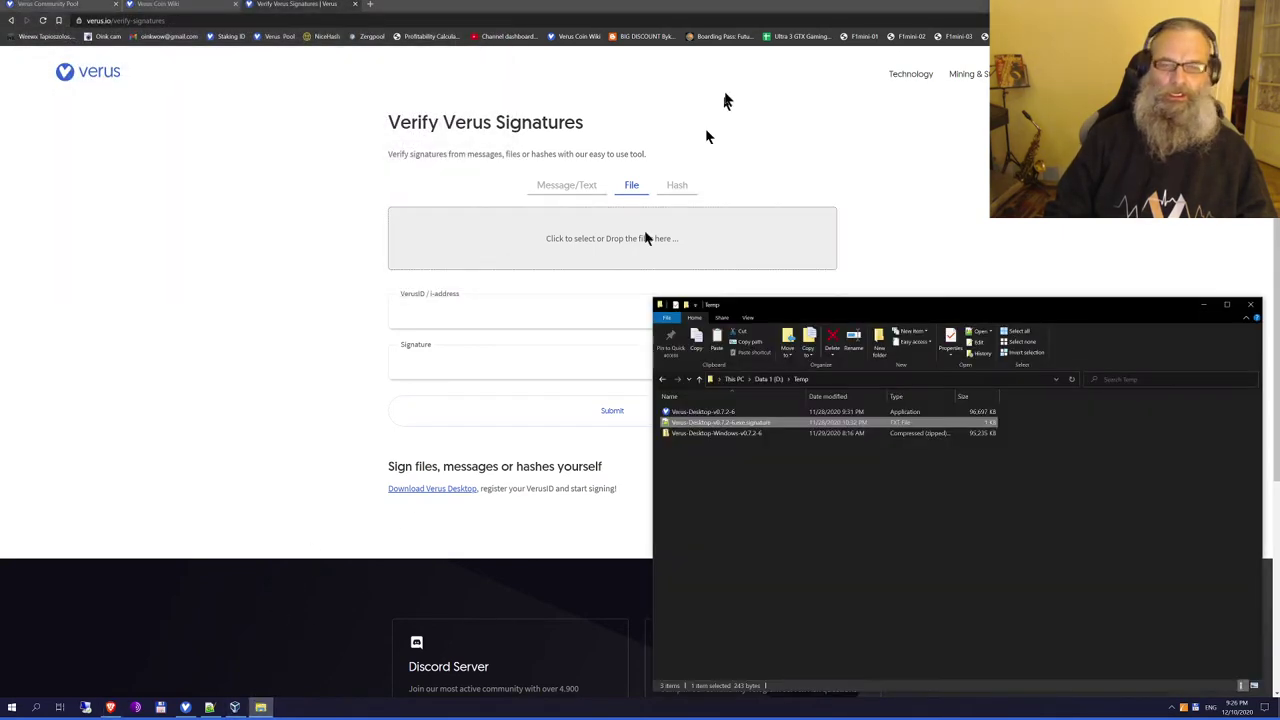
{"action": "left_click", "coordinate": [712, 412]}
{"action": "left_click_drag", "start_coordinate": [712, 412], "coordinate": [539, 260]}
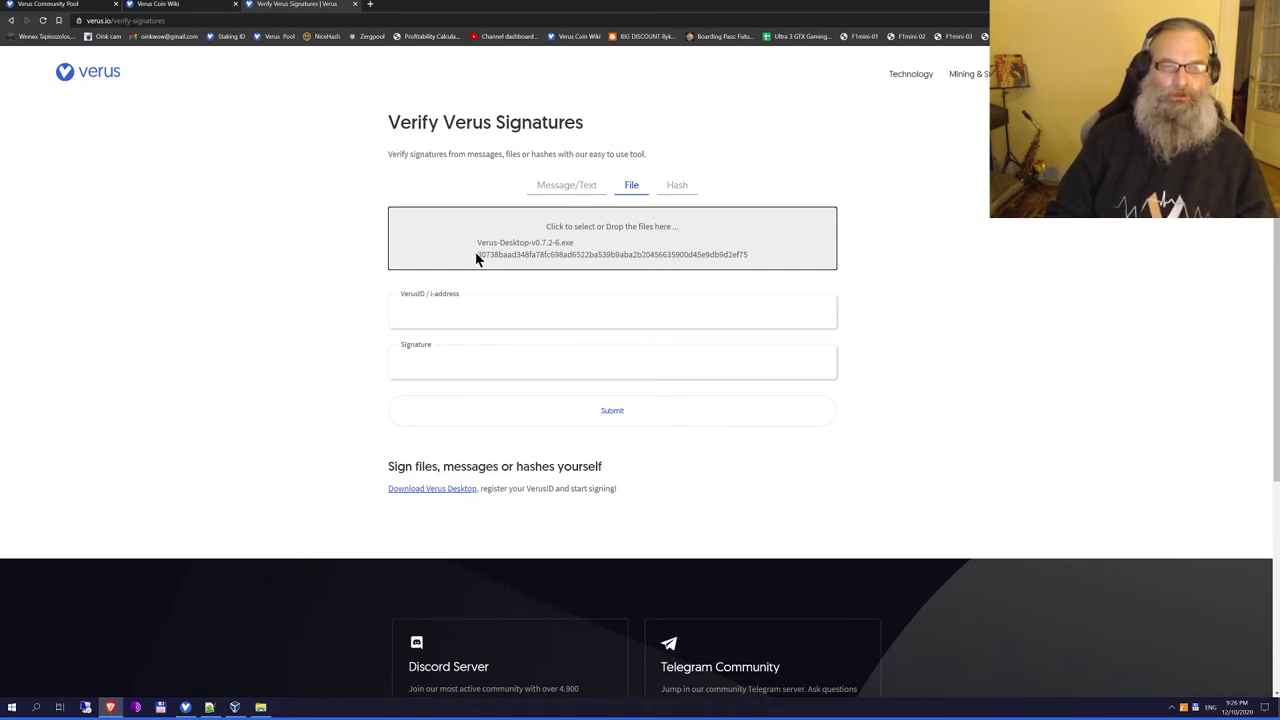
Compare the executable's hash on the verification page with the hash in the signature file, placing the Notepad++ window beside the form
{"action": "left_click_drag", "start_coordinate": [476, 258], "coordinate": [751, 260]}
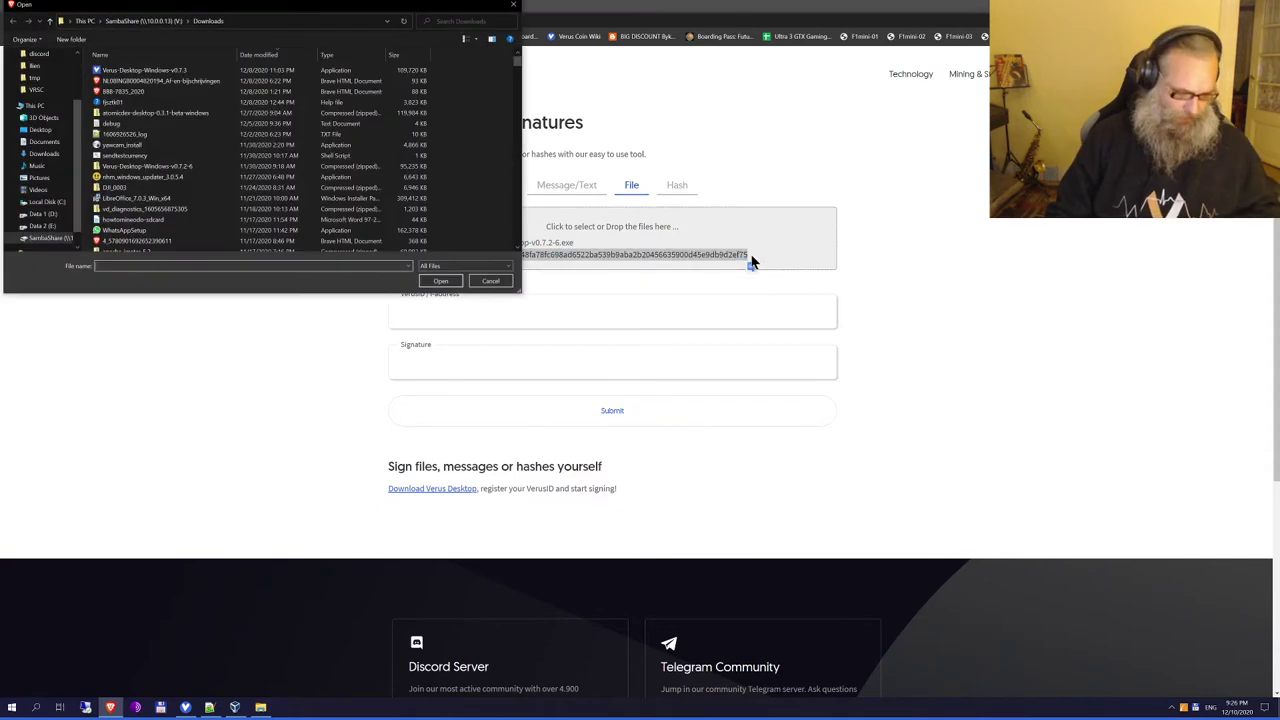
{"action": "mouse_move", "coordinate": [262, 700]}
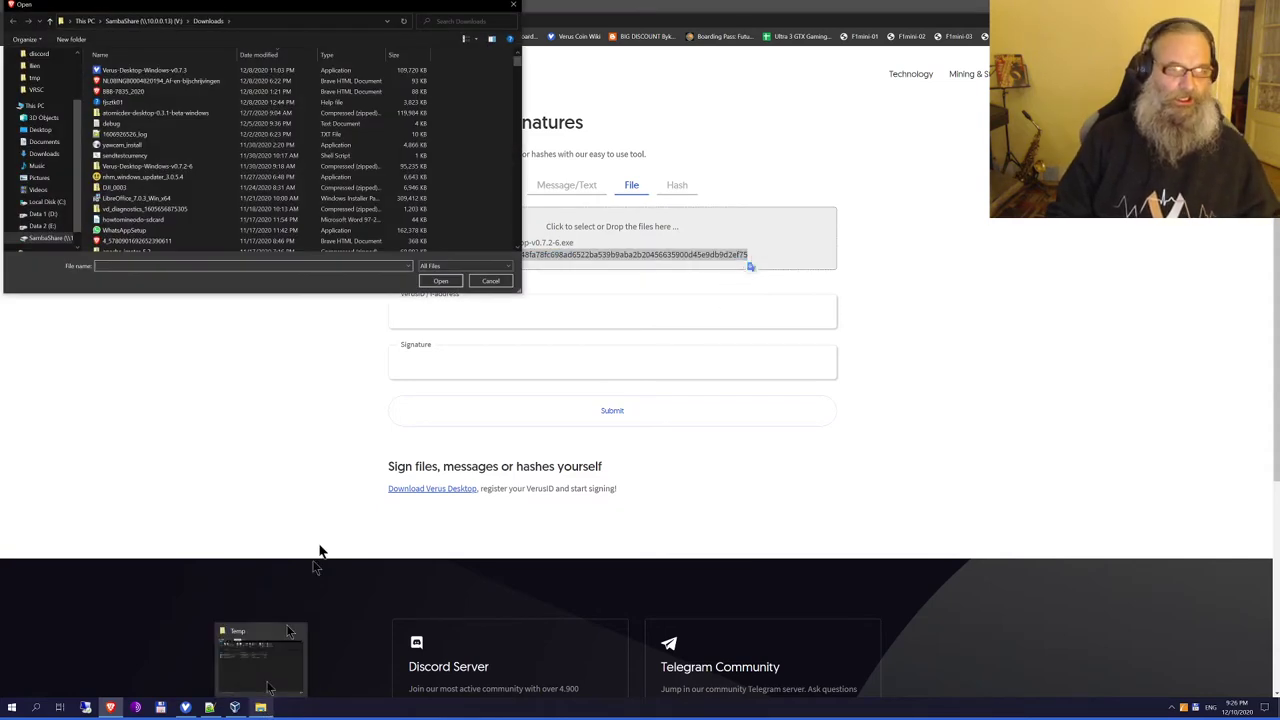
{"action": "left_click", "coordinate": [490, 280]}
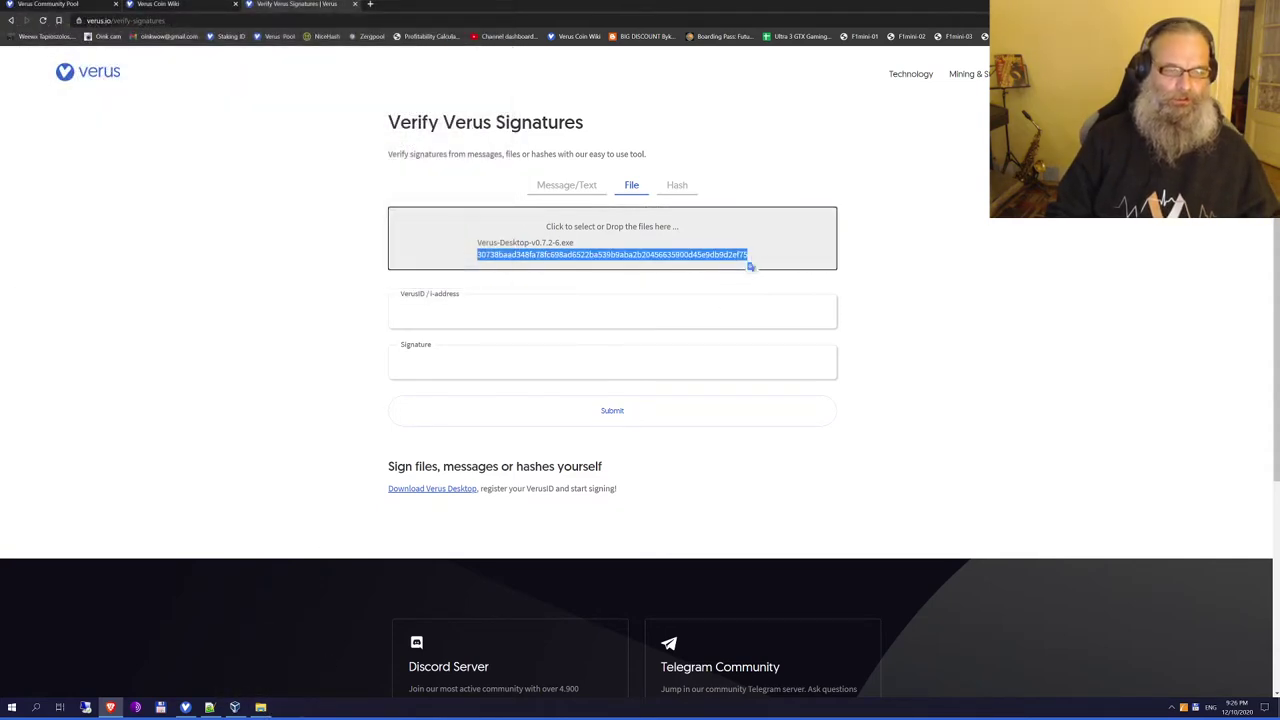
{"action": "key", "text": "alt+Tab"}
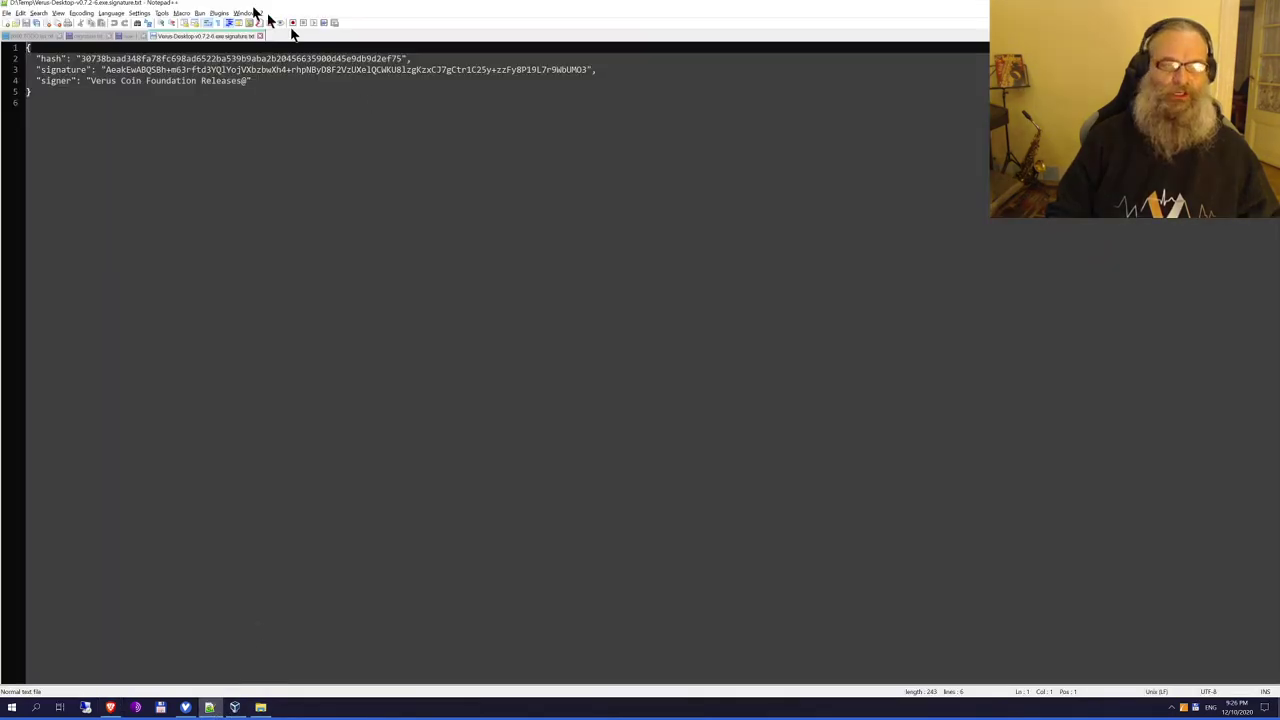
{"action": "double_click", "coordinate": [909, 7]}
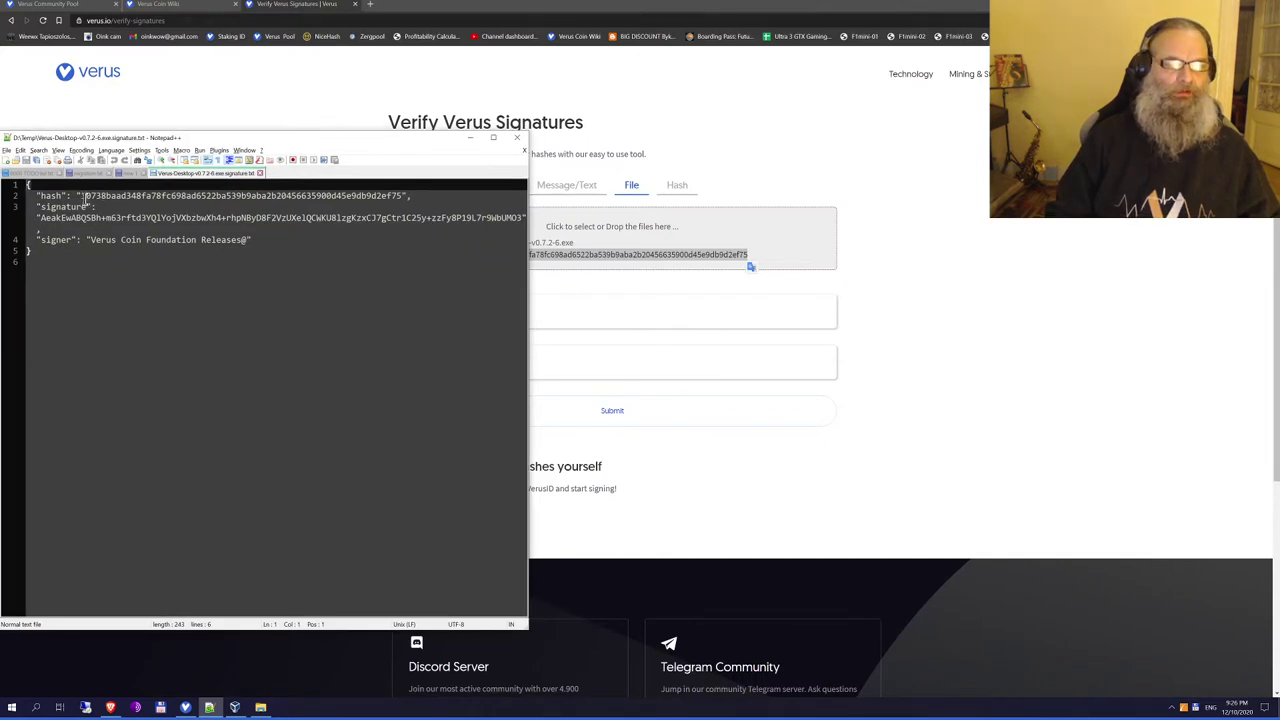
{"action": "left_click_drag", "start_coordinate": [157, 137], "coordinate": [246, 272]}
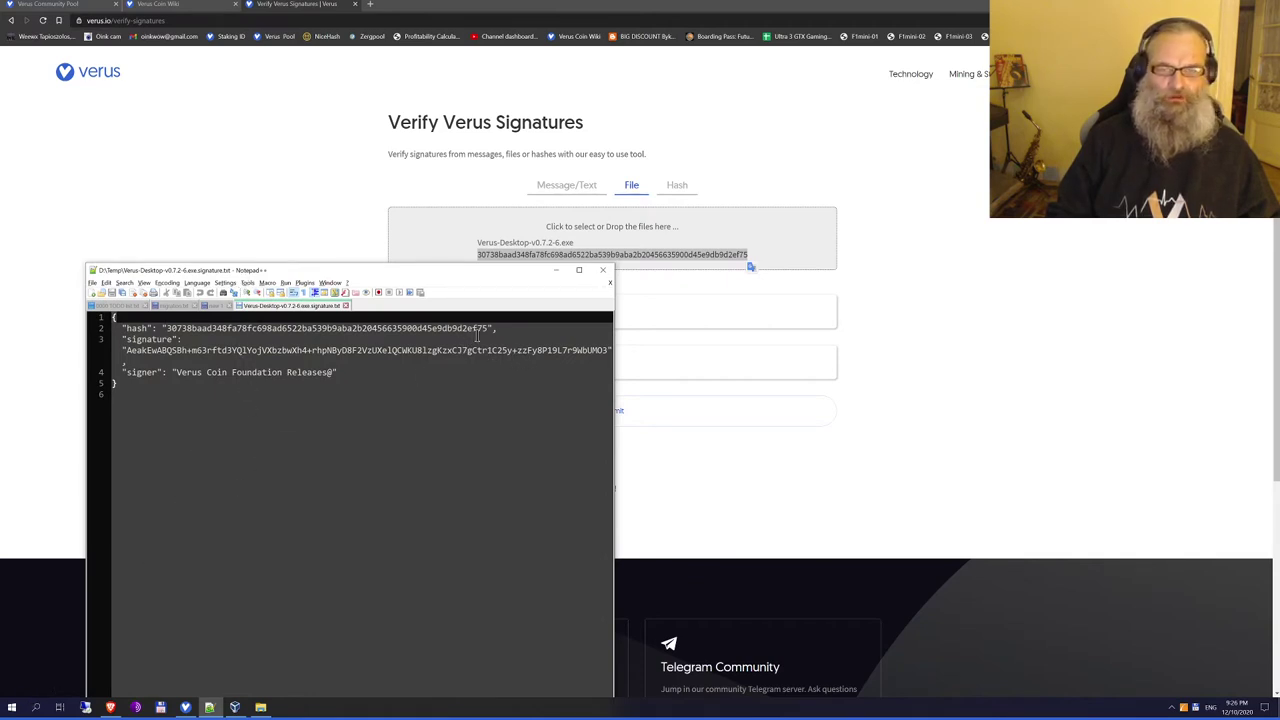
{"action": "left_click_drag", "start_coordinate": [404, 276], "coordinate": [1061, 64]}
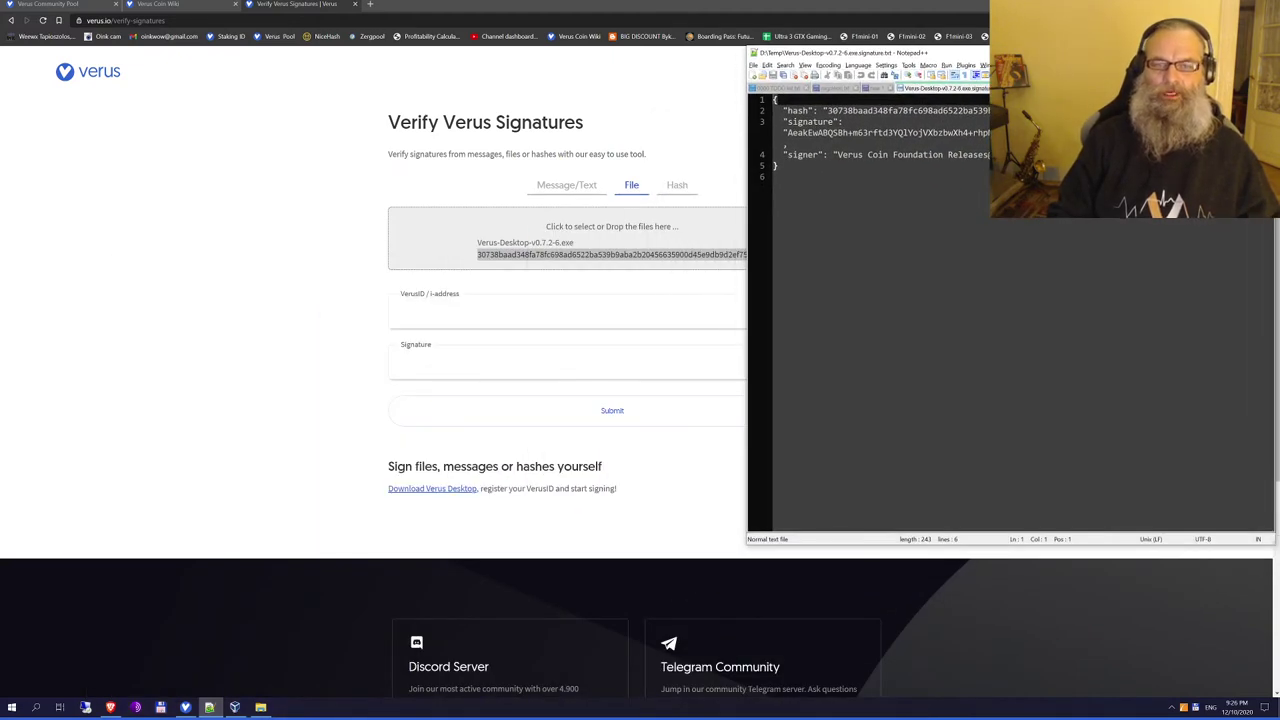
Copy the signer Verus Coin Foundation Releases@ from the signature file into the VerusID / i-address field of the verification form
{"action": "left_click_drag", "start_coordinate": [841, 155], "coordinate": [987, 153]}
{"action": "left_click", "coordinate": [840, 154]}
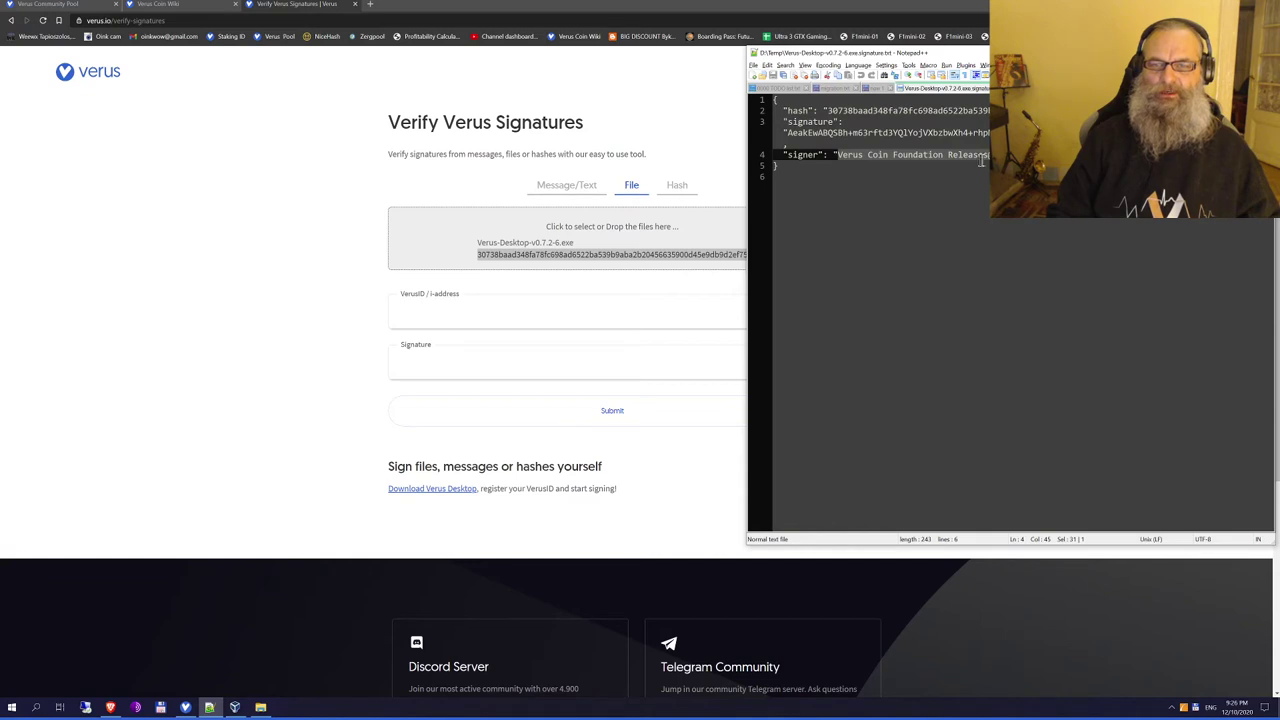
{"action": "right_click", "coordinate": [983, 165]}
{"action": "left_click", "coordinate": [990, 172]}
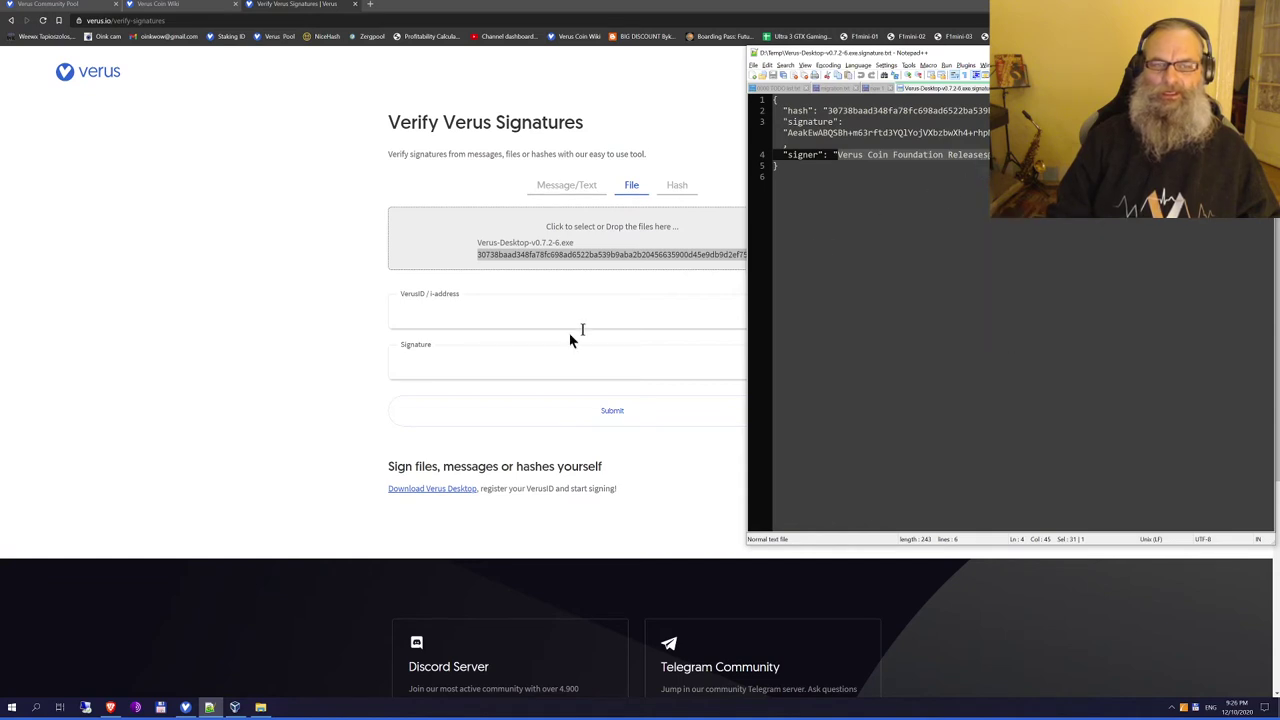
{"action": "left_click", "coordinate": [420, 311]}
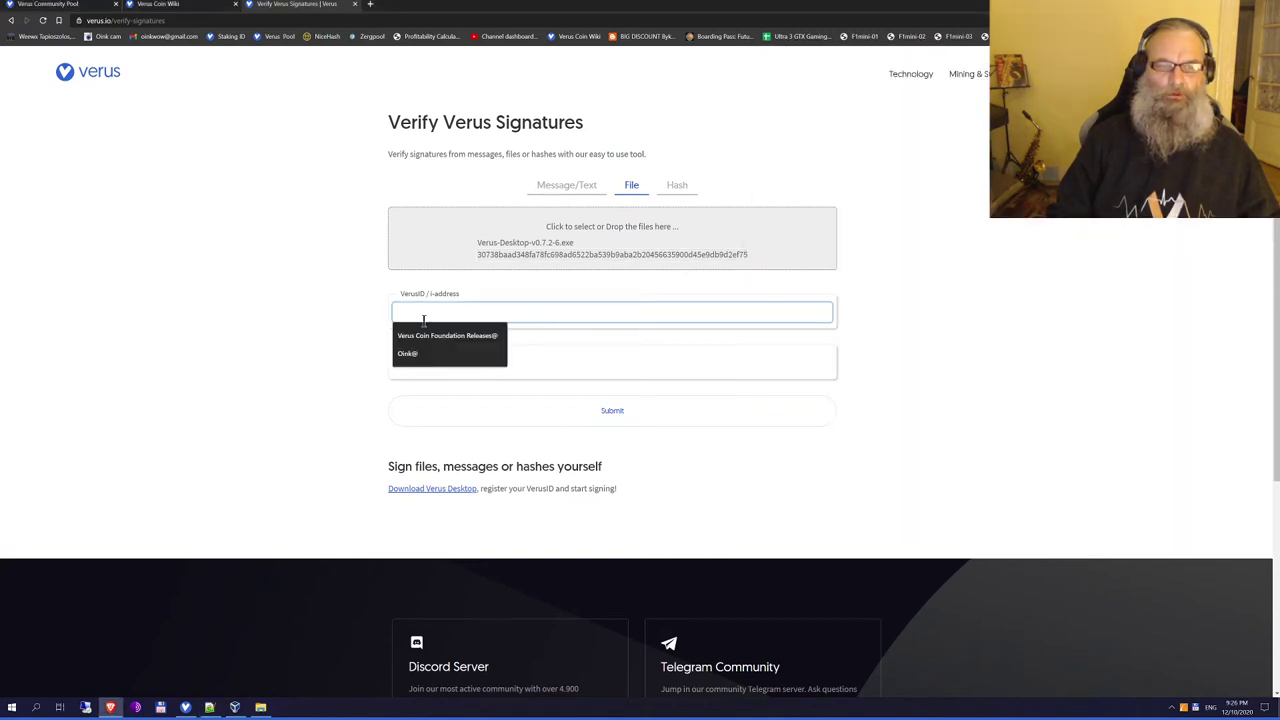
{"action": "right_click", "coordinate": [424, 315]}
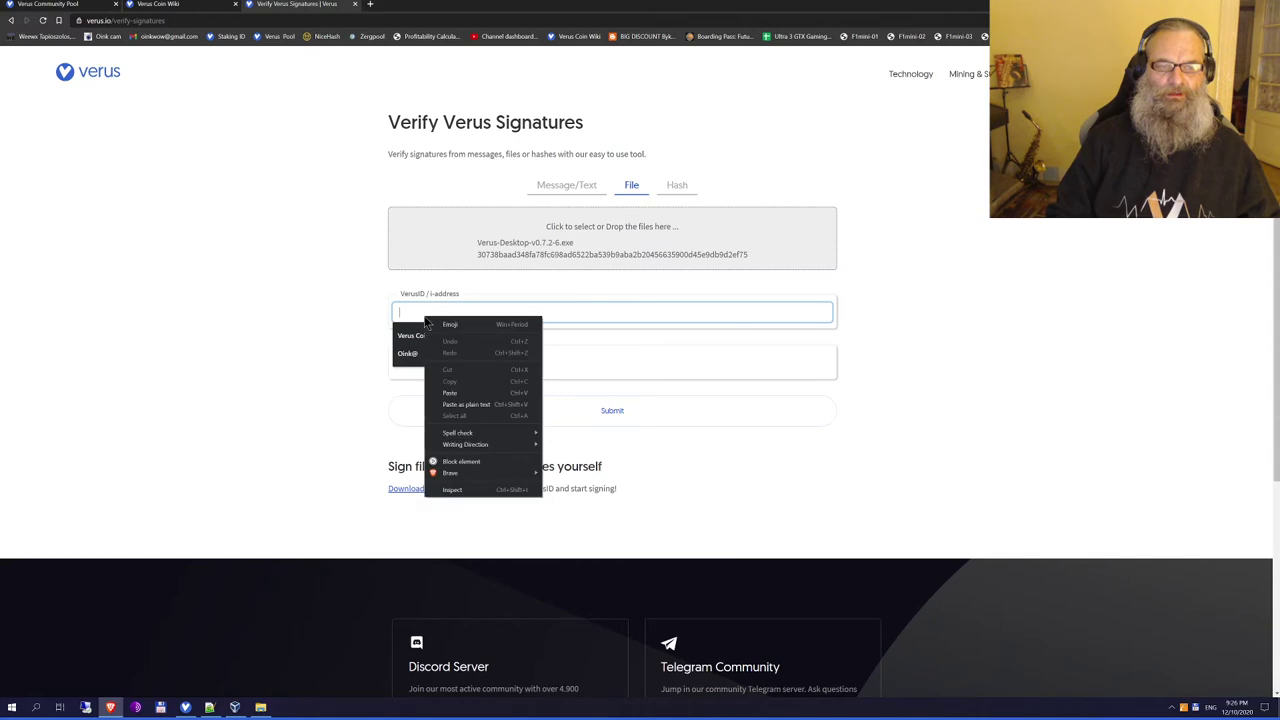
{"action": "left_click", "coordinate": [455, 393]}
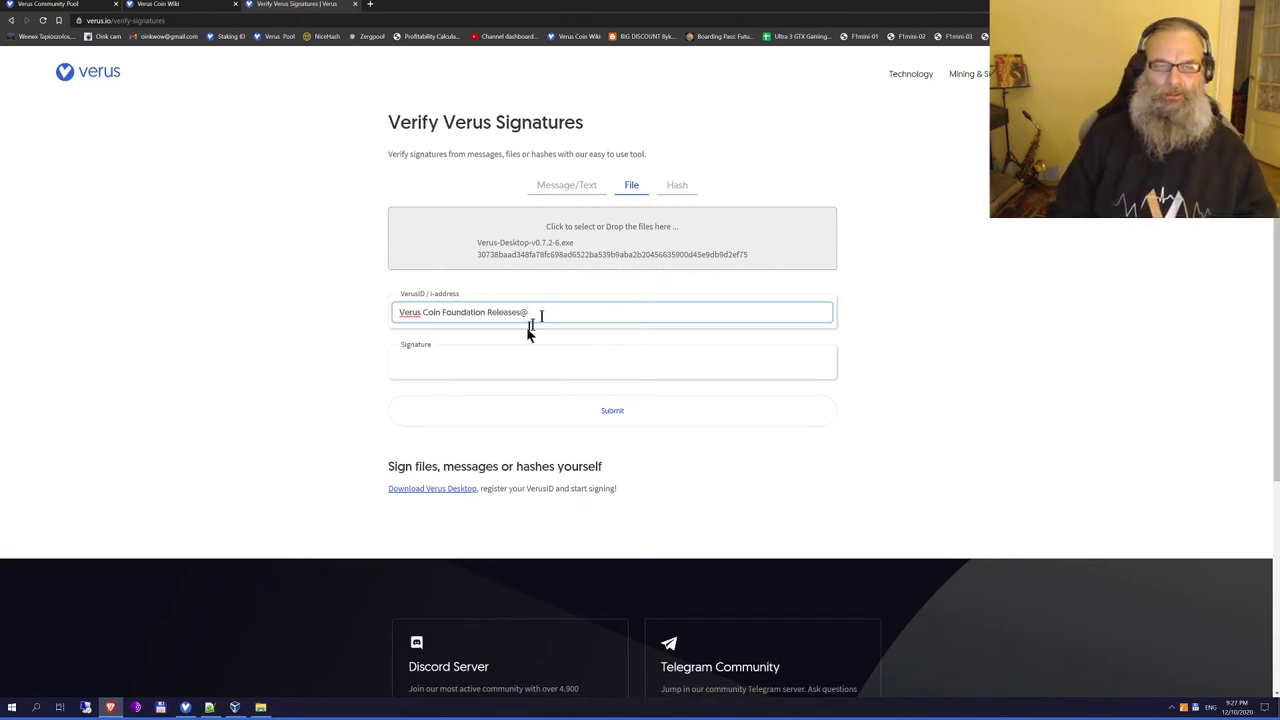
Clear the VerusID / i-address field and refill it with the saved suggestion Verus Coin Foundation Releases@
{"action": "triple_click", "coordinate": [555, 312]}
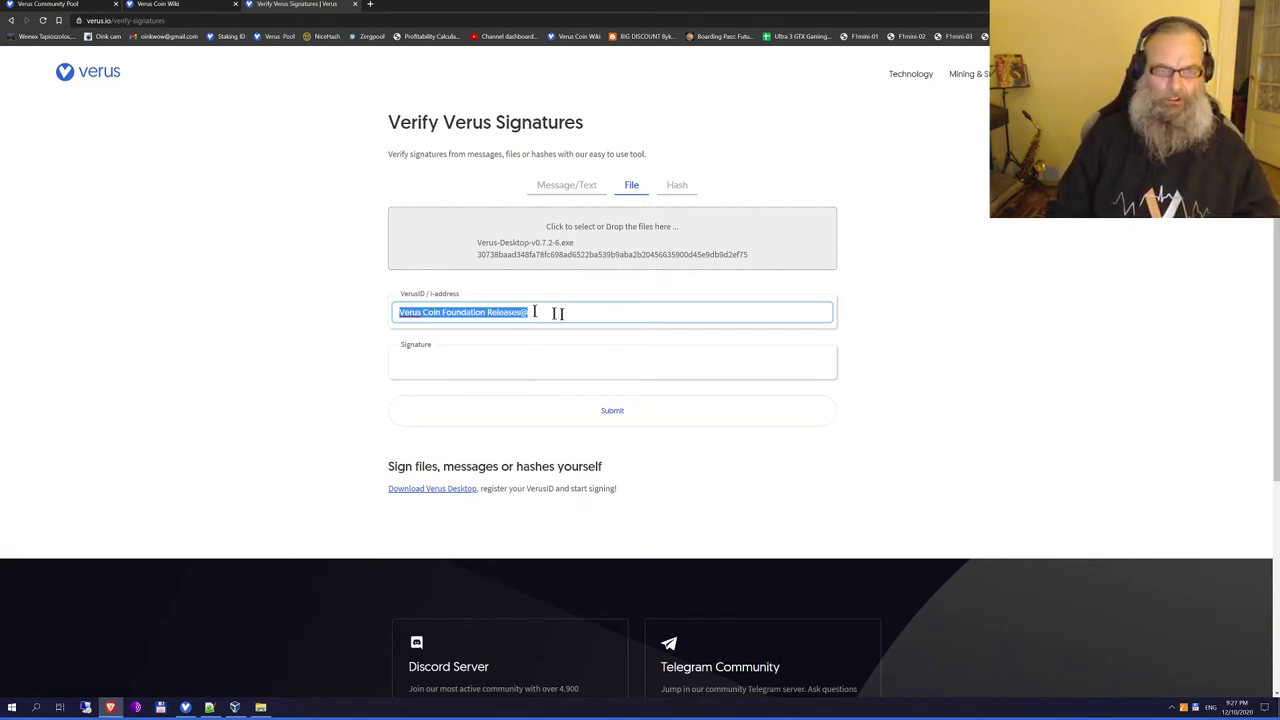
{"action": "key", "text": "BackSpace"}
{"action": "left_click", "coordinate": [608, 315]}
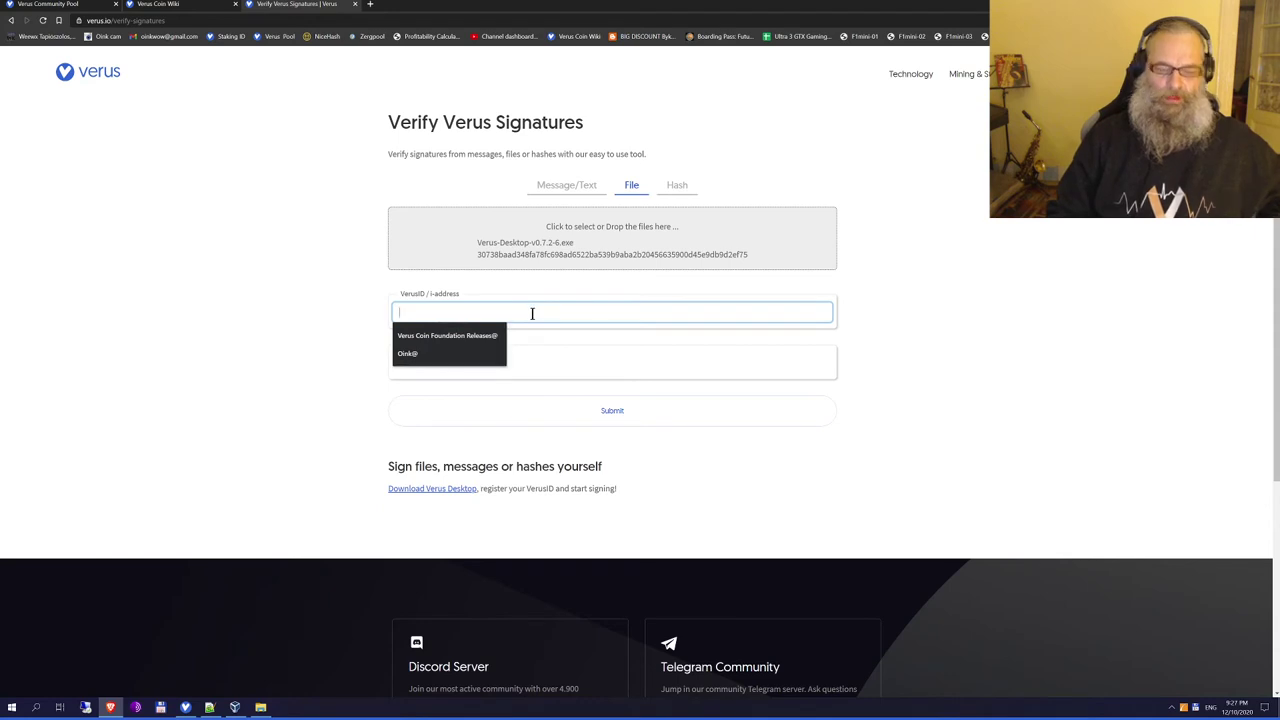
{"action": "key", "text": "Down"}
{"action": "key", "text": "Return"}
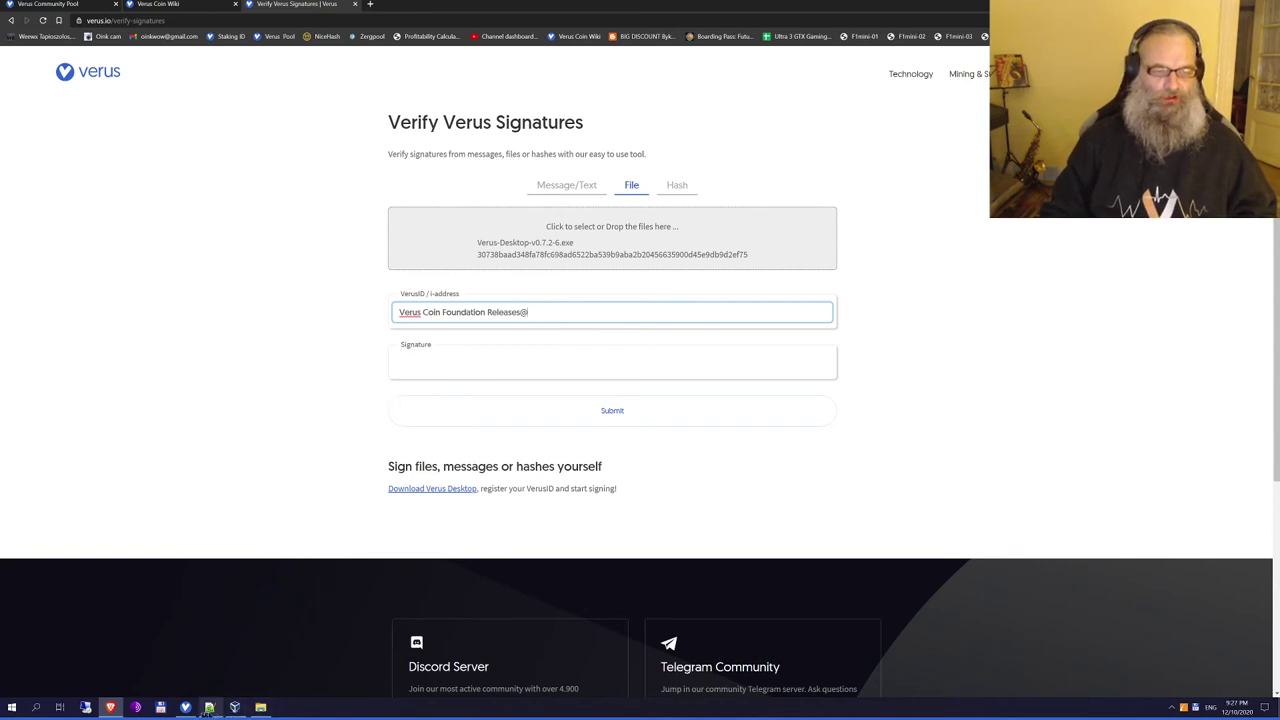
Switch to the signature file in Notepad++, widen its window, and copy the signature value without its quotation marks
{"action": "left_click", "coordinate": [208, 707]}
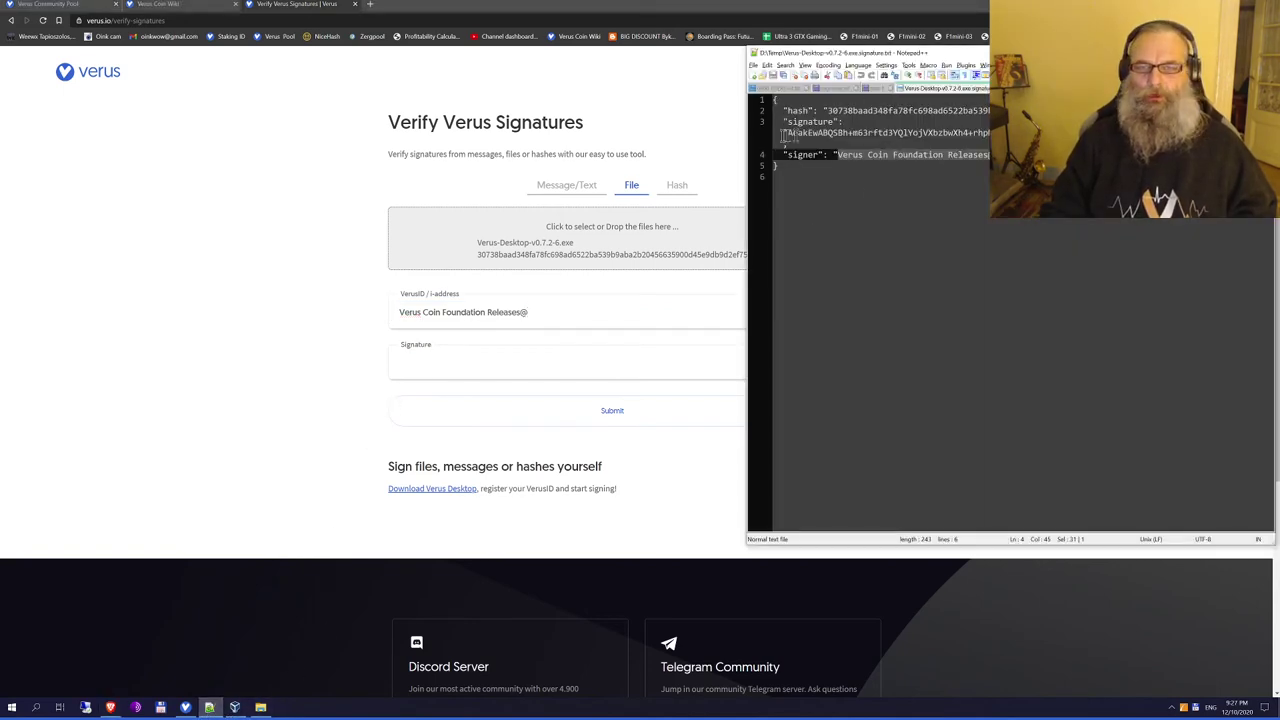
{"action": "left_click", "coordinate": [788, 133]}
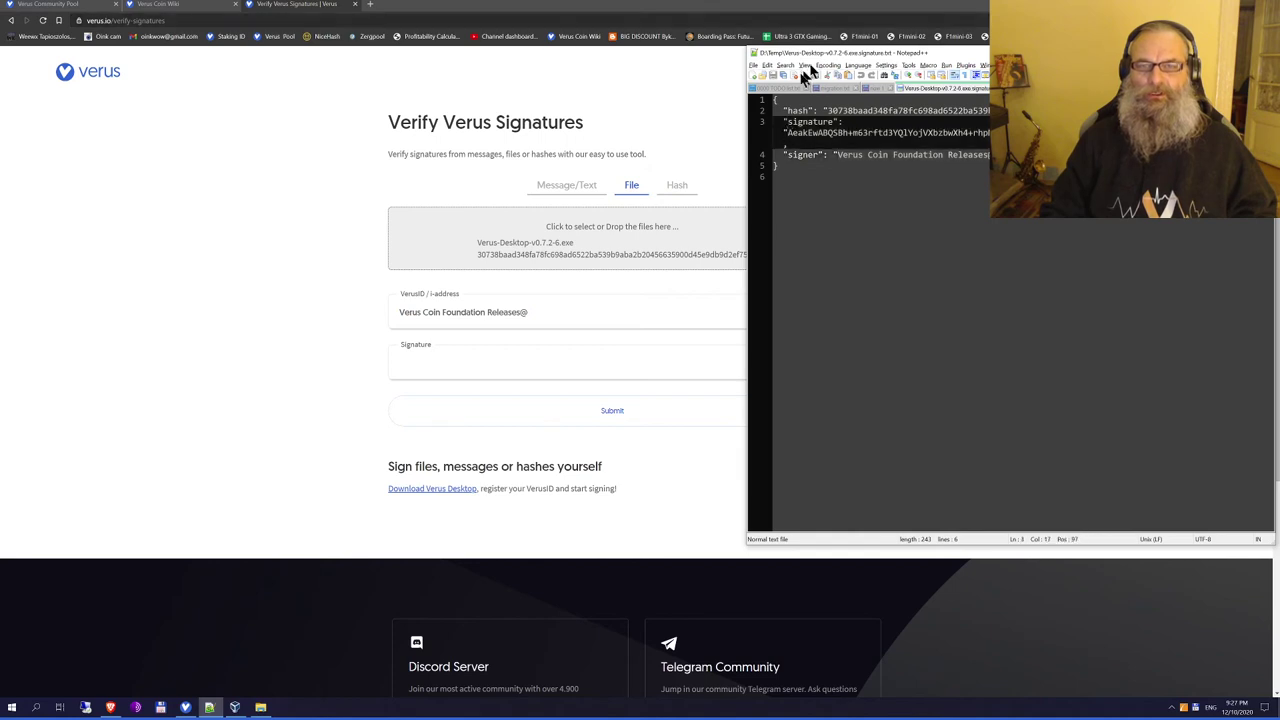
{"action": "left_click_drag", "start_coordinate": [742, 157], "coordinate": [504, 157]}
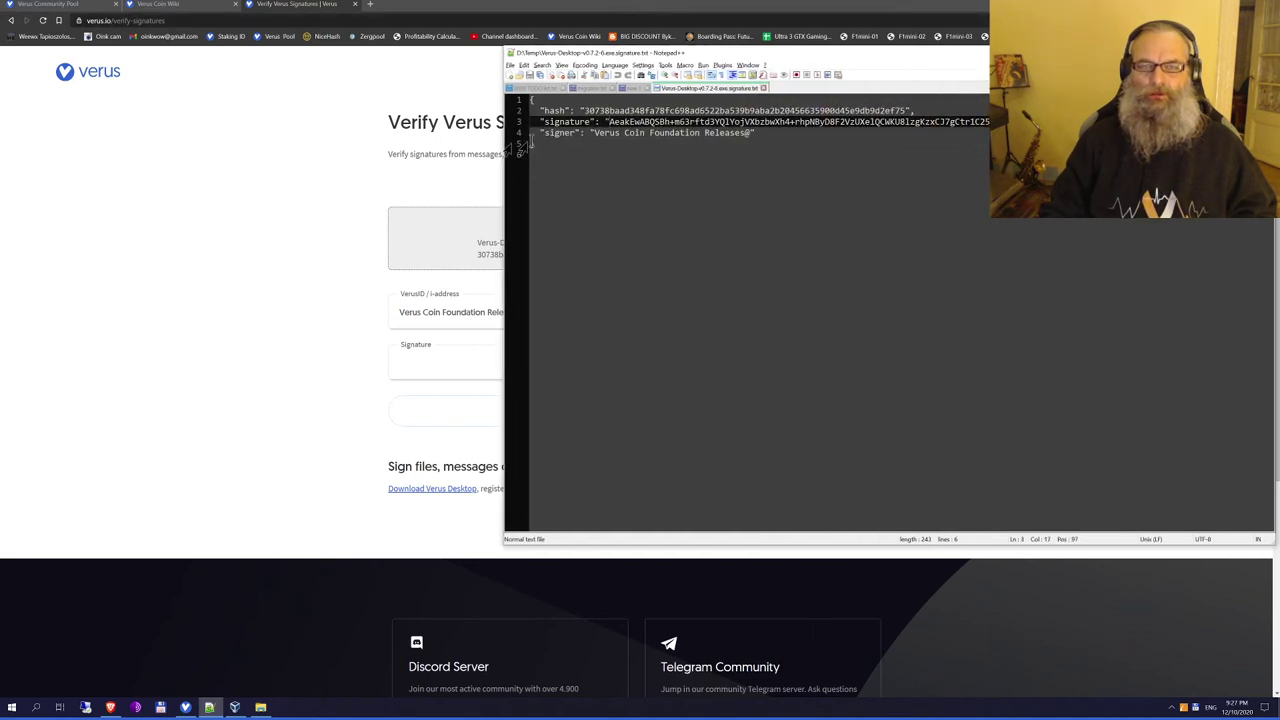
{"action": "left_click_drag", "start_coordinate": [607, 121], "coordinate": [1076, 121]}
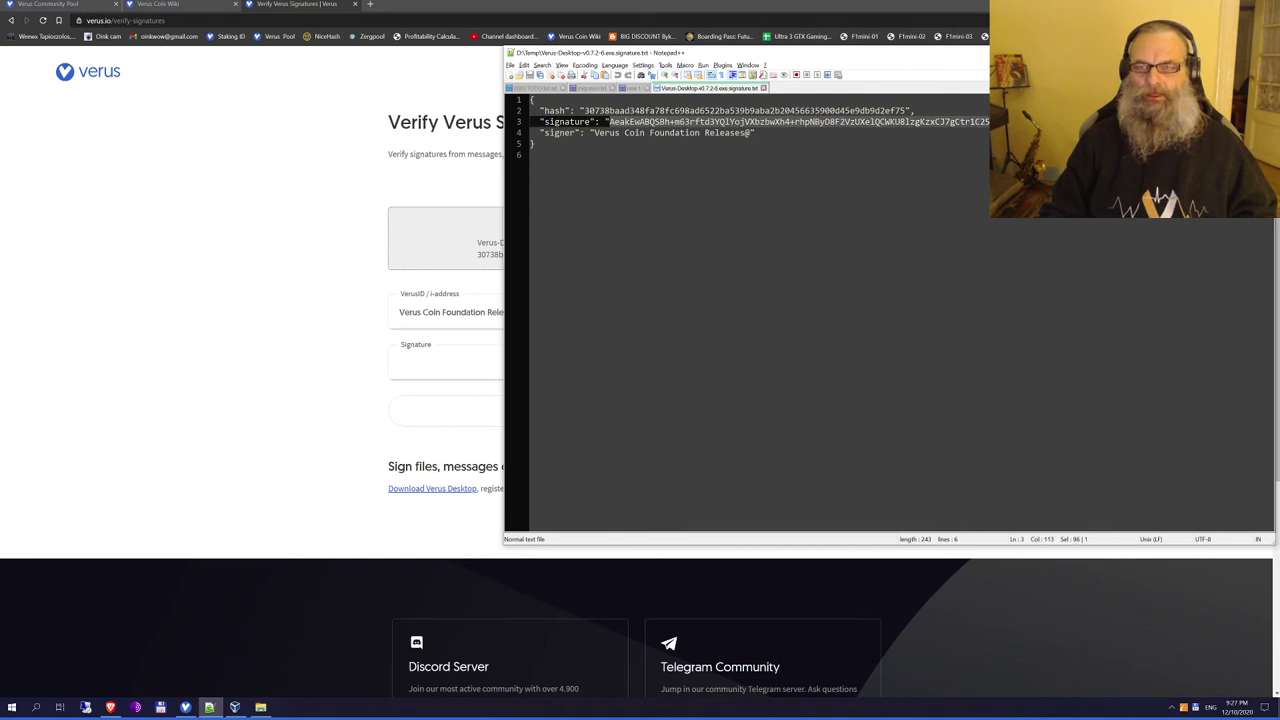
{"action": "right_click", "coordinate": [1078, 121]}
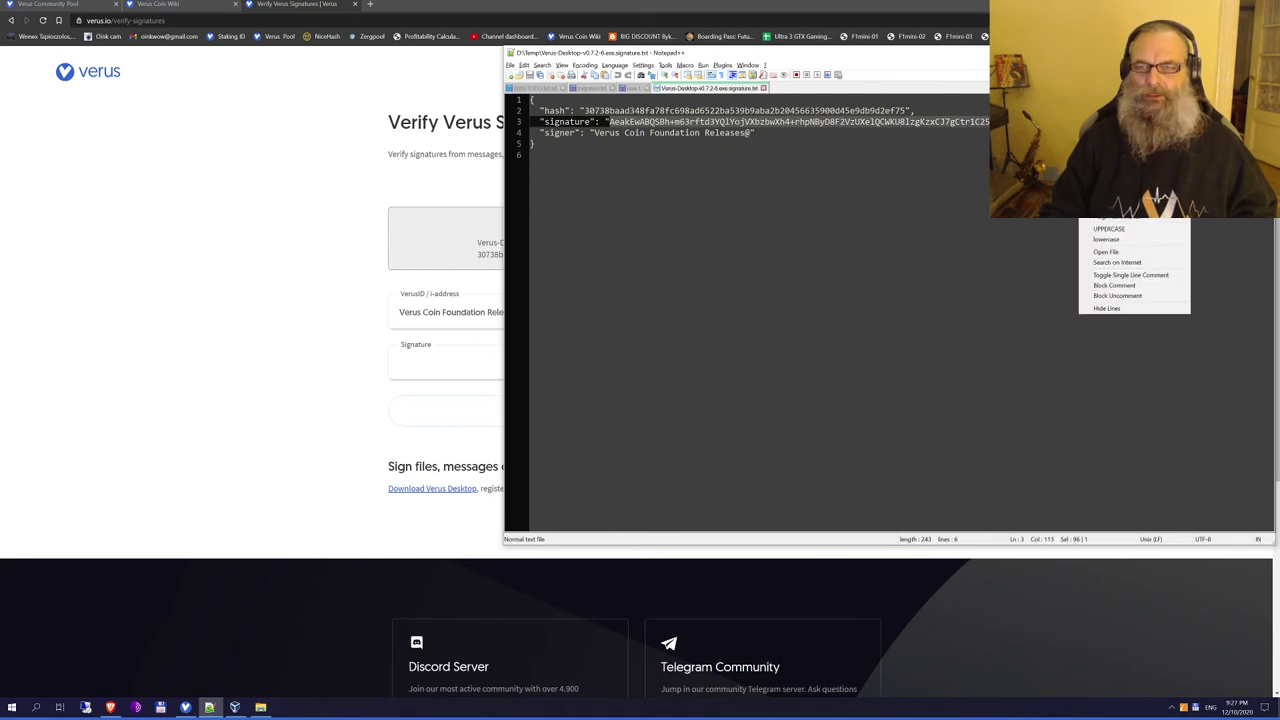
{"action": "left_click", "coordinate": [1110, 145]}
Paste the copied value into the Signature field of the verification form, submit it, and check the verification result
{"action": "left_click", "coordinate": [249, 380]}
{"action": "right_click", "coordinate": [443, 372]}
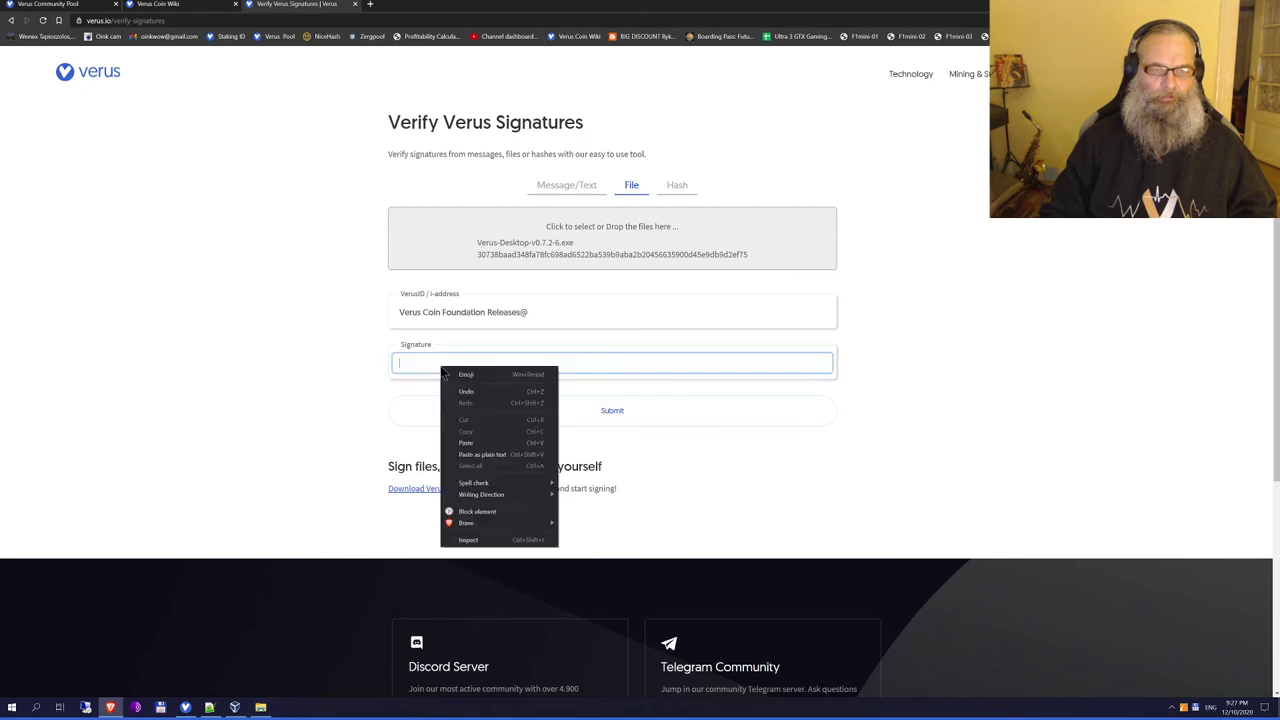
{"action": "left_click", "coordinate": [484, 444]}
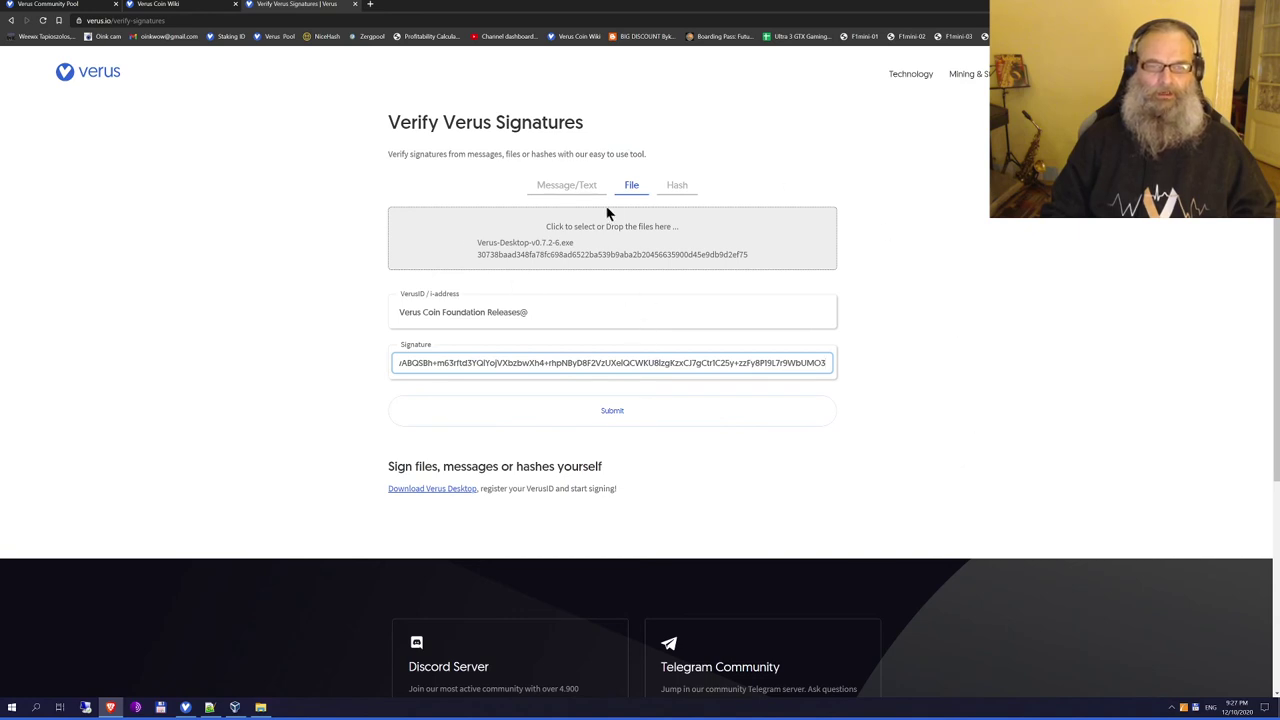
{"action": "left_click", "coordinate": [612, 411]}
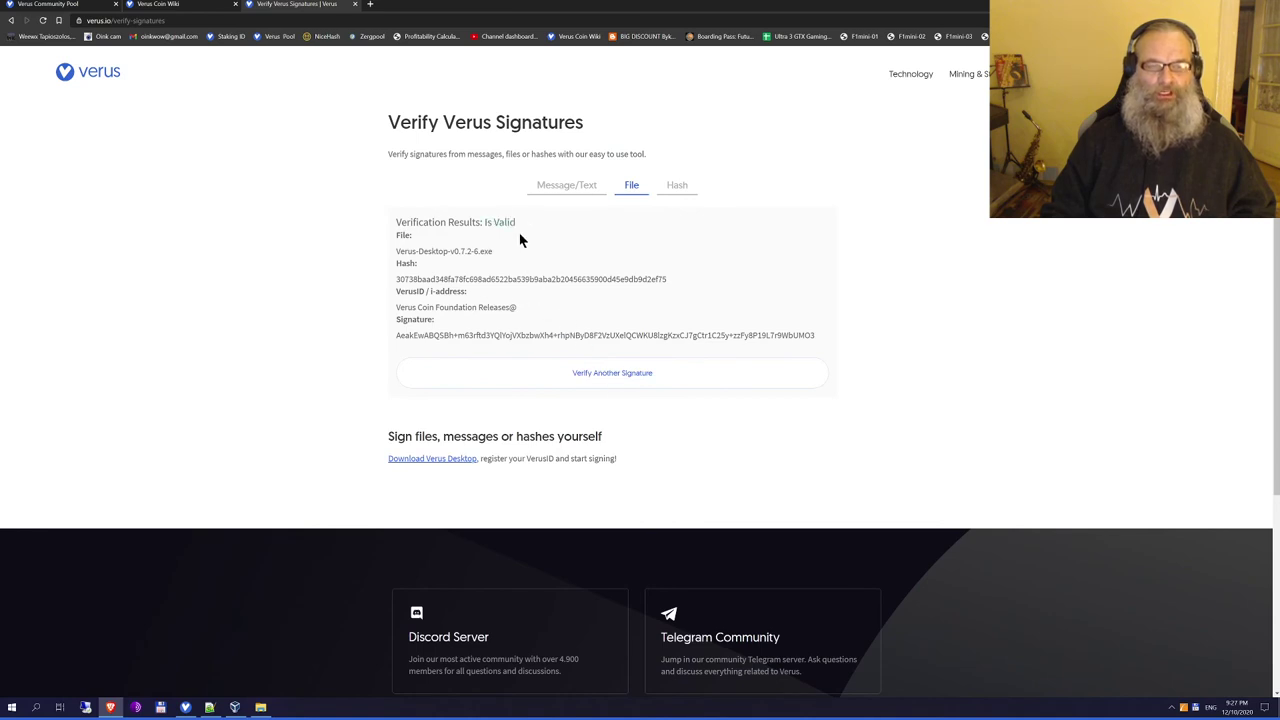
{"action": "left_click_drag", "start_coordinate": [516, 222], "coordinate": [484, 222]}
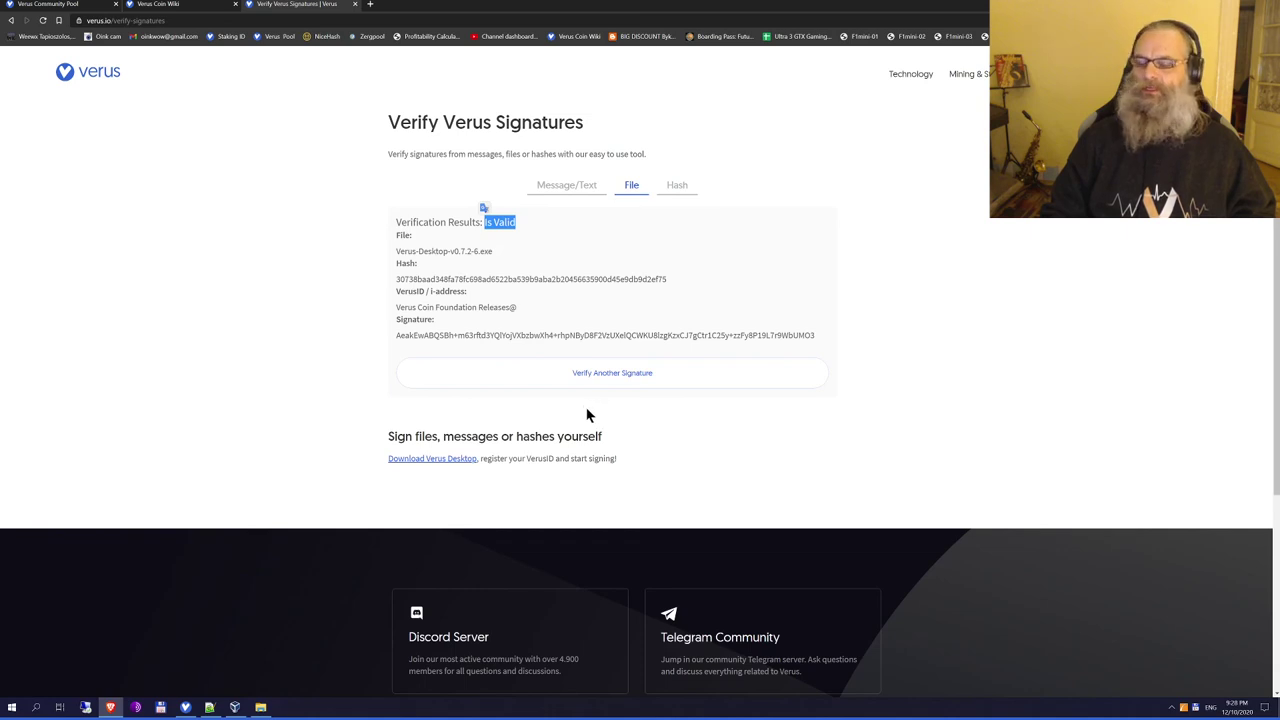
Switch to the Temp folder in File Explorer to point out the Verus-Desktop-v0.7.2-6 application, and close the folder window
{"action": "left_click", "coordinate": [260, 707]}
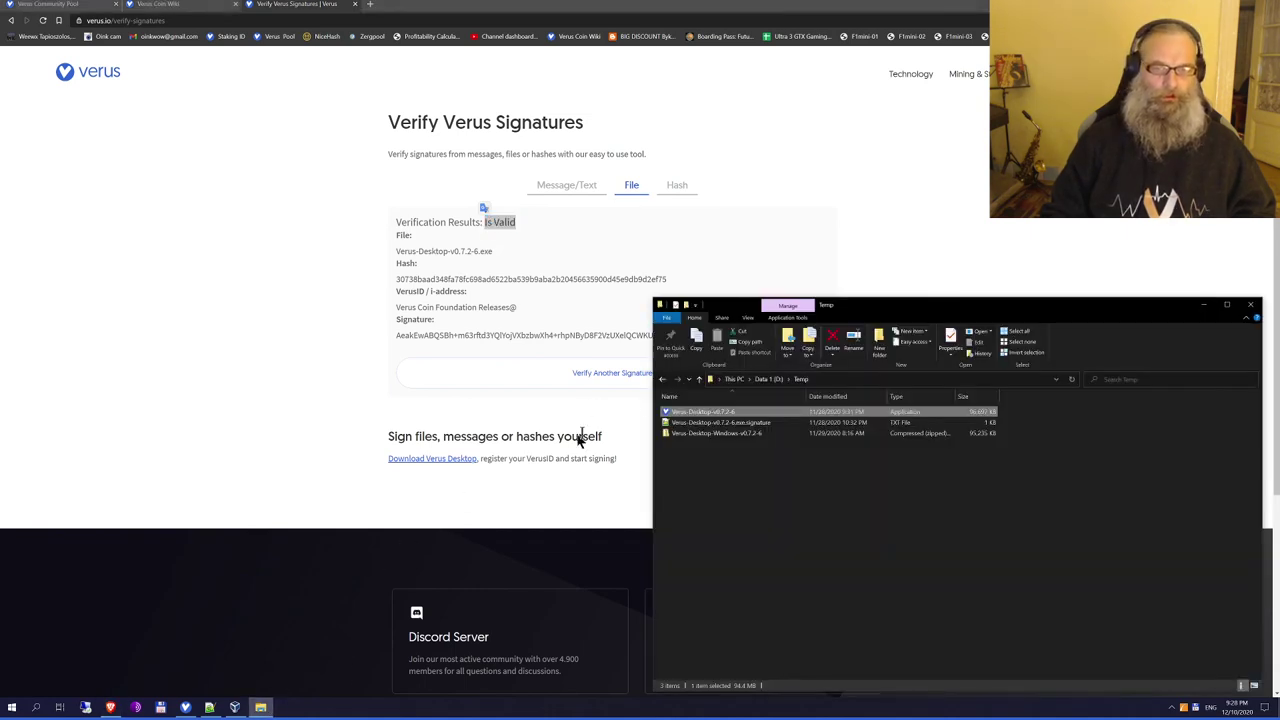
{"action": "left_click", "coordinate": [737, 412]}
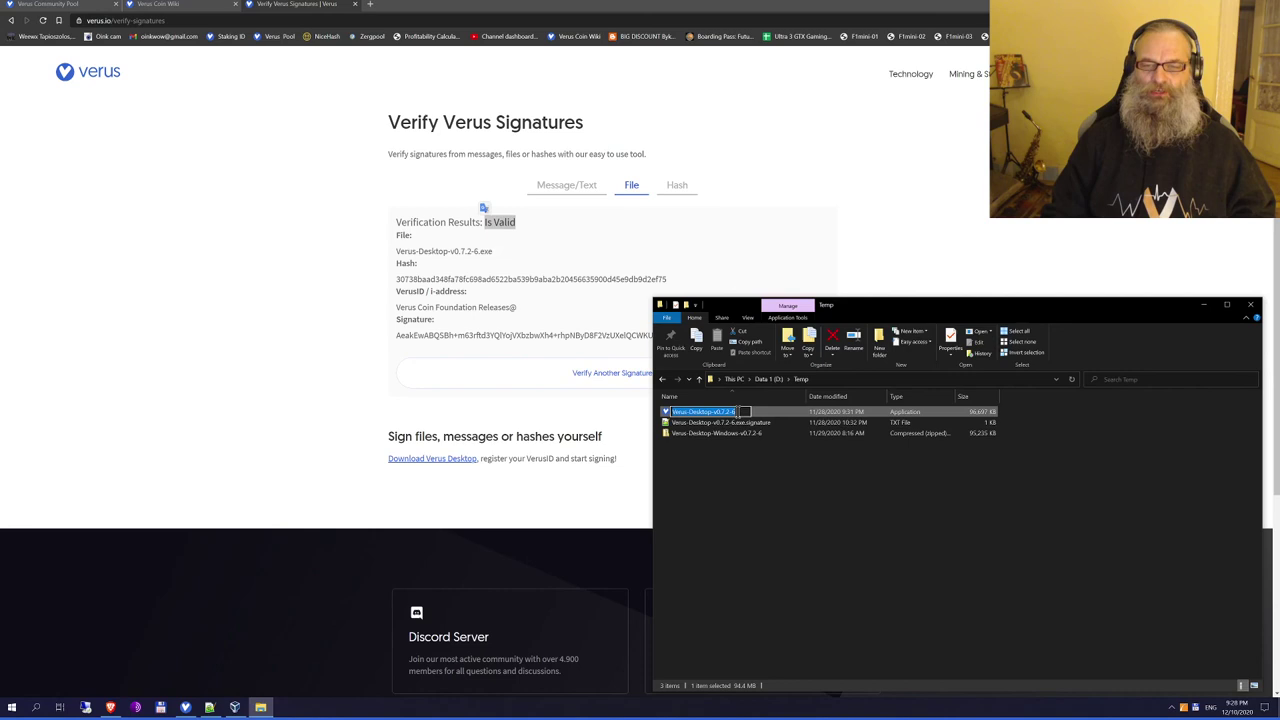
{"action": "left_click", "coordinate": [716, 498]}
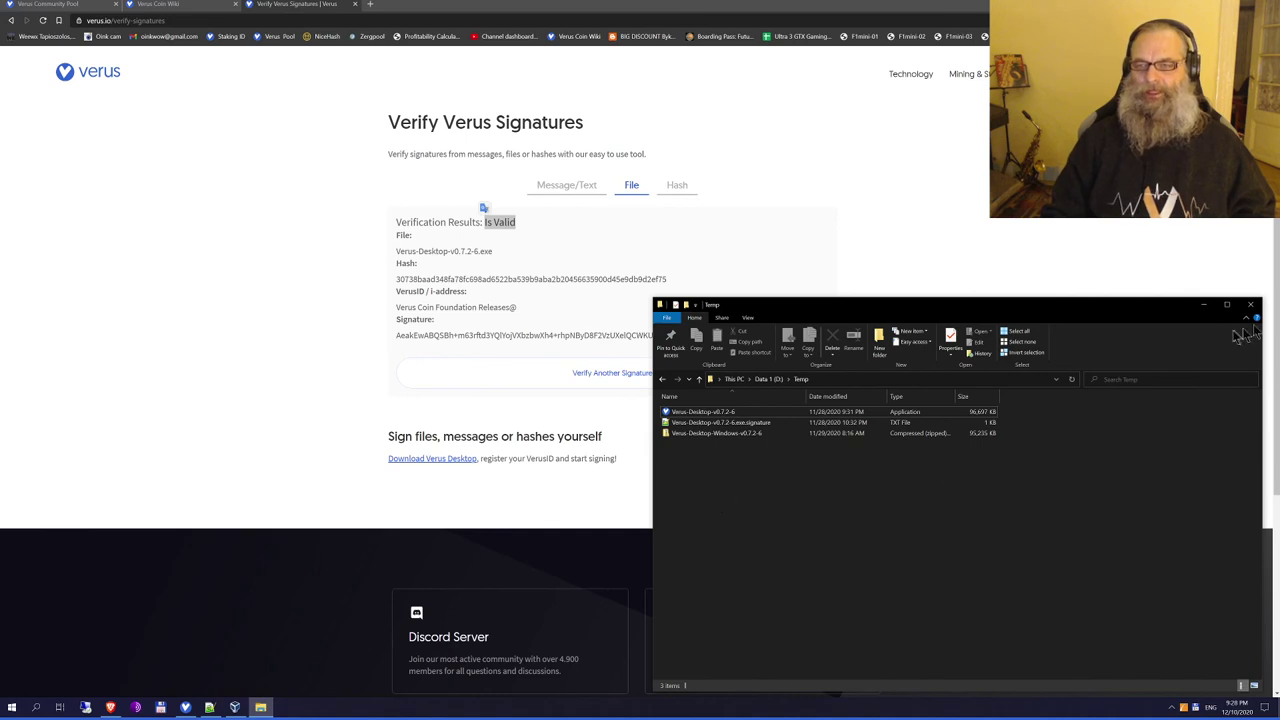
{"action": "left_click", "coordinate": [1249, 306]}
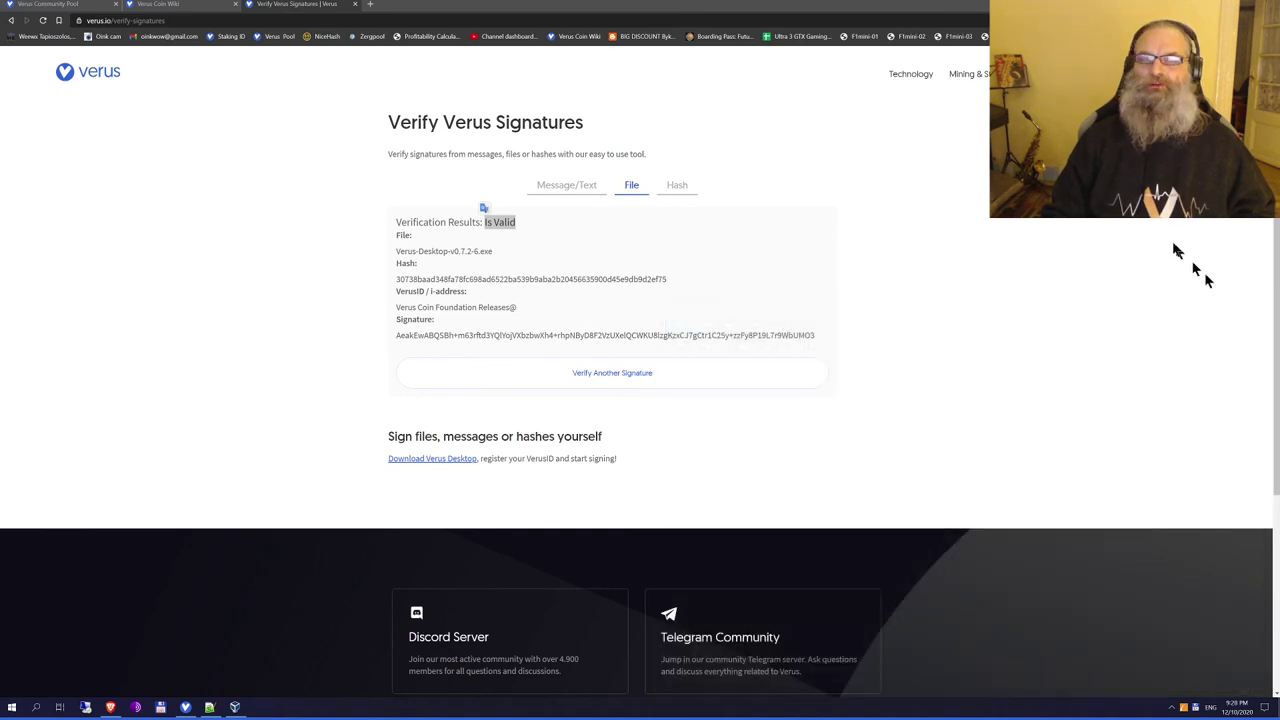